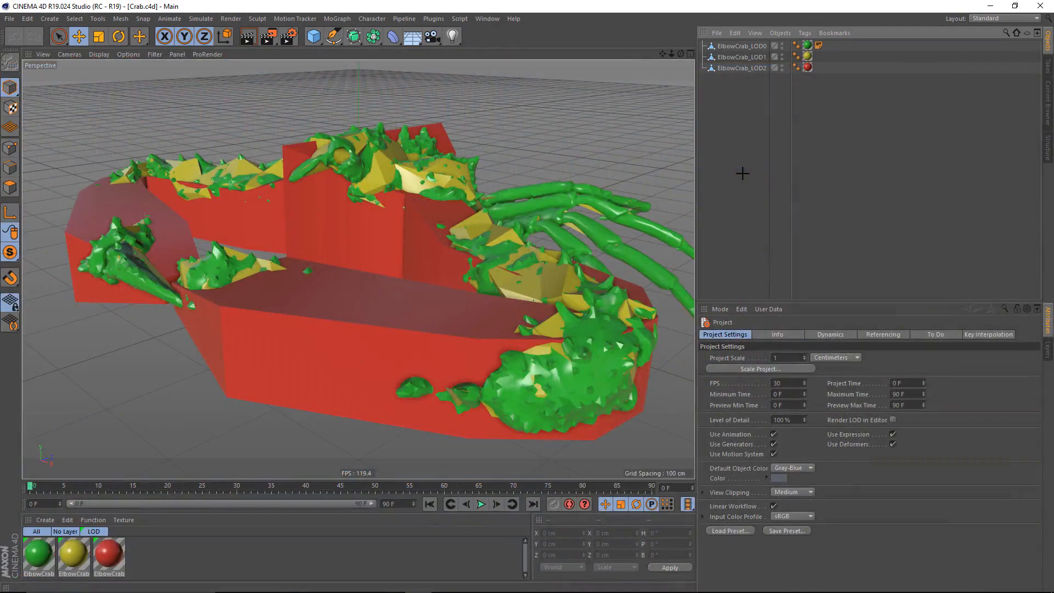
Inspect the ElbowCrab_LOD0, ElbowCrab_LOD1 and ElbowCrab_LOD2 meshes one at a time in the viewport
click(730, 46)
alt+drag(502, 124, 427, 179)
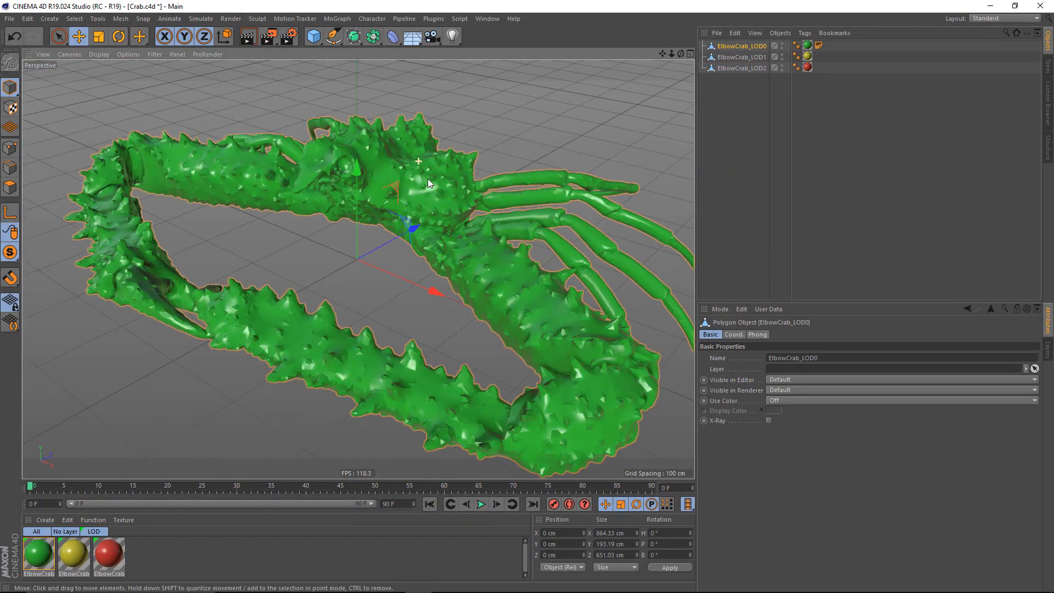
click(751, 59)
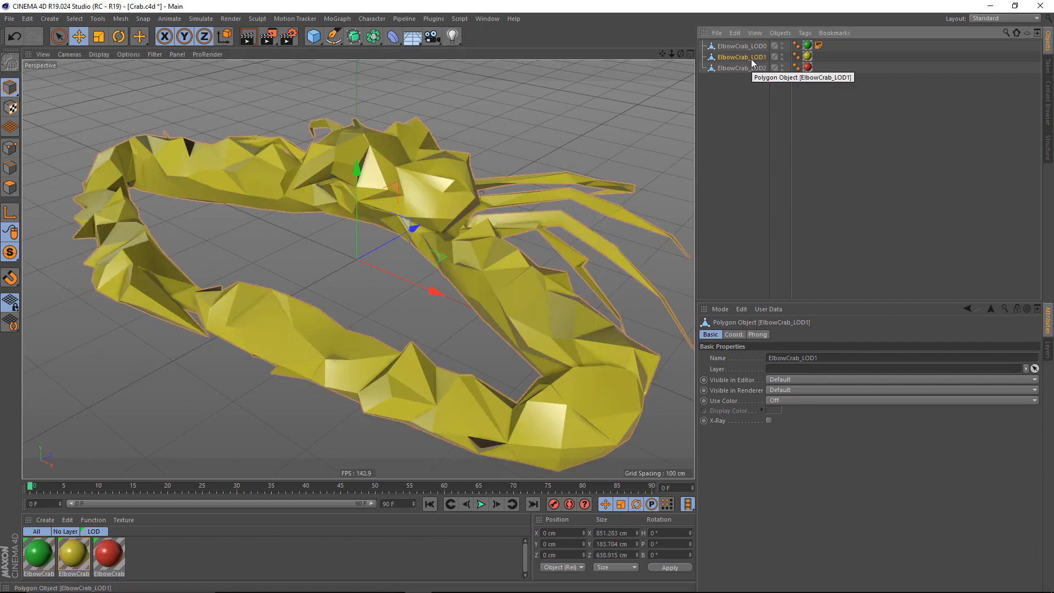
click(739, 69)
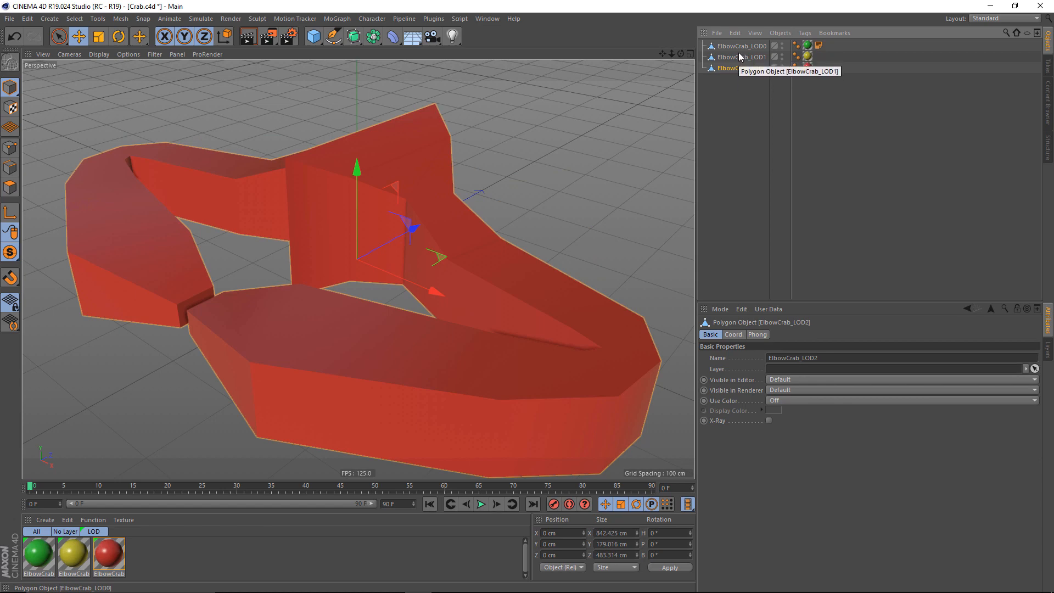
Group the three ElbowCrab meshes, LOD0 to LOD2, as children of a new LOD generator
click(740, 47)
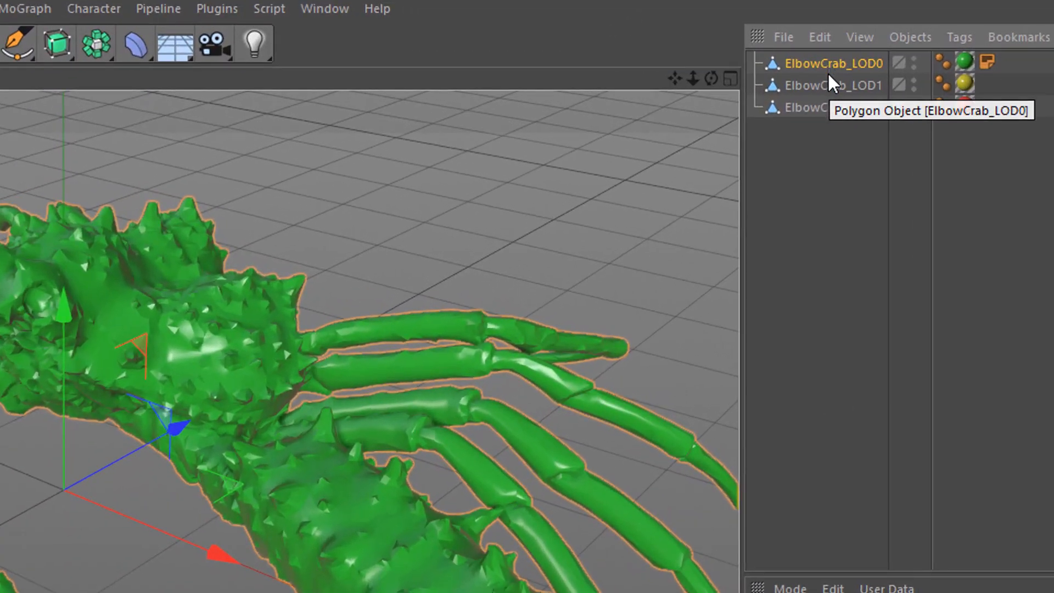
shift+click(814, 101)
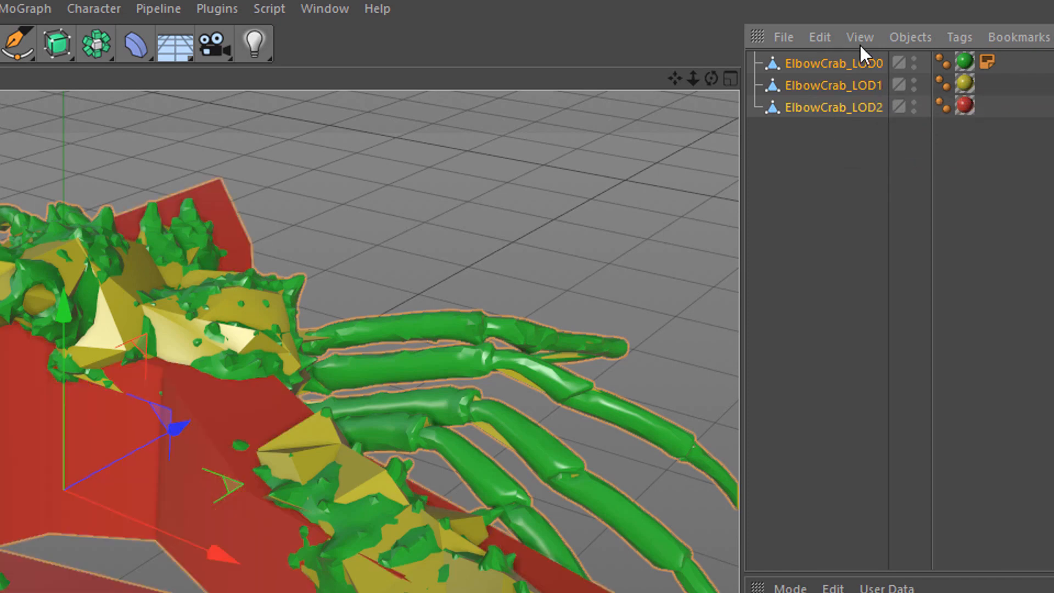
click(90, 43)
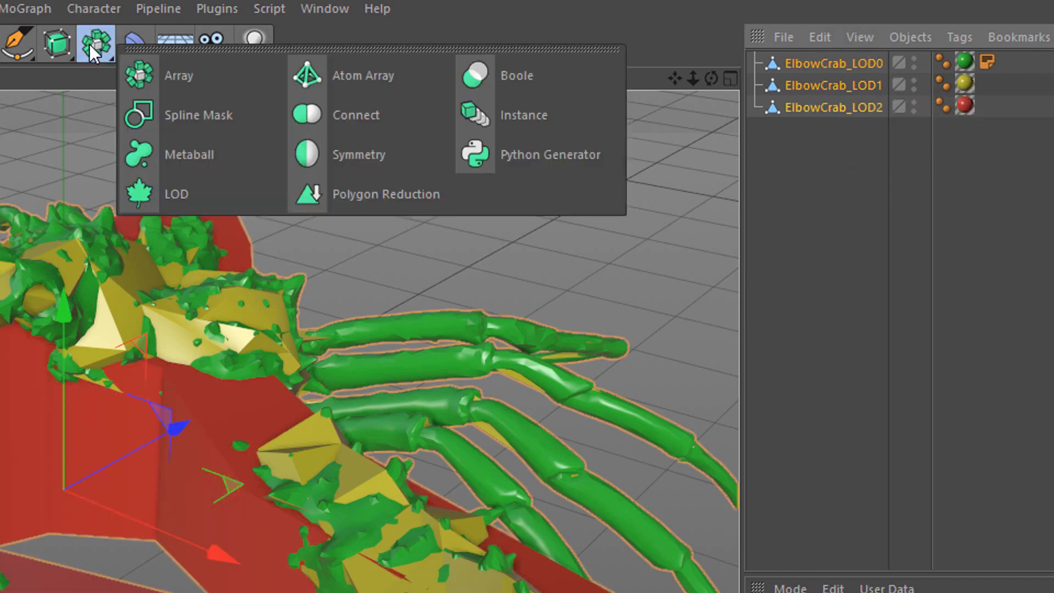
ctrl+alt+click(226, 193)
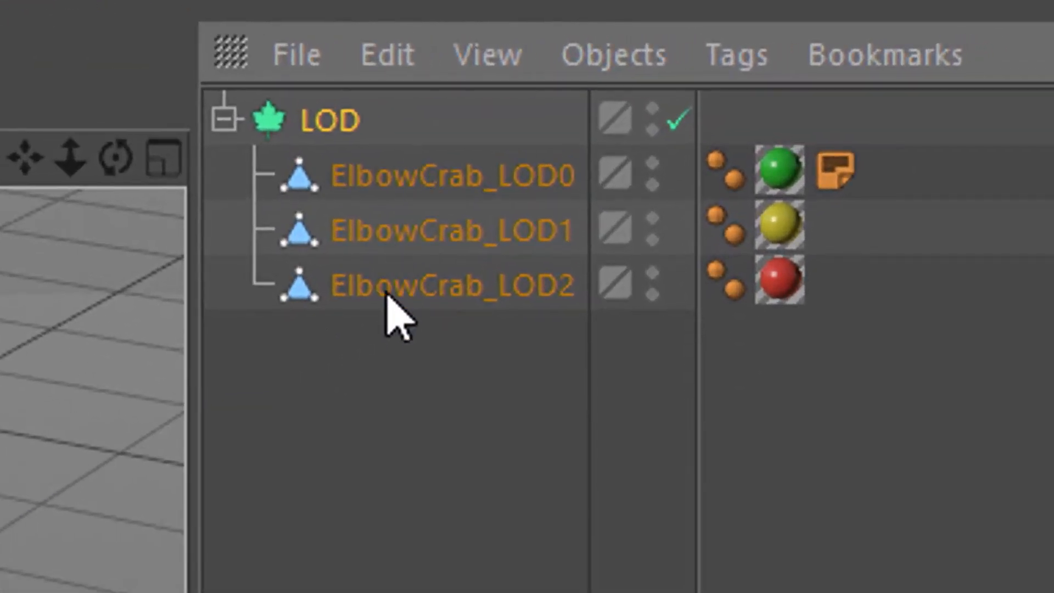
Rename the LOD generator as ElbowCrab
double_click(348, 119)
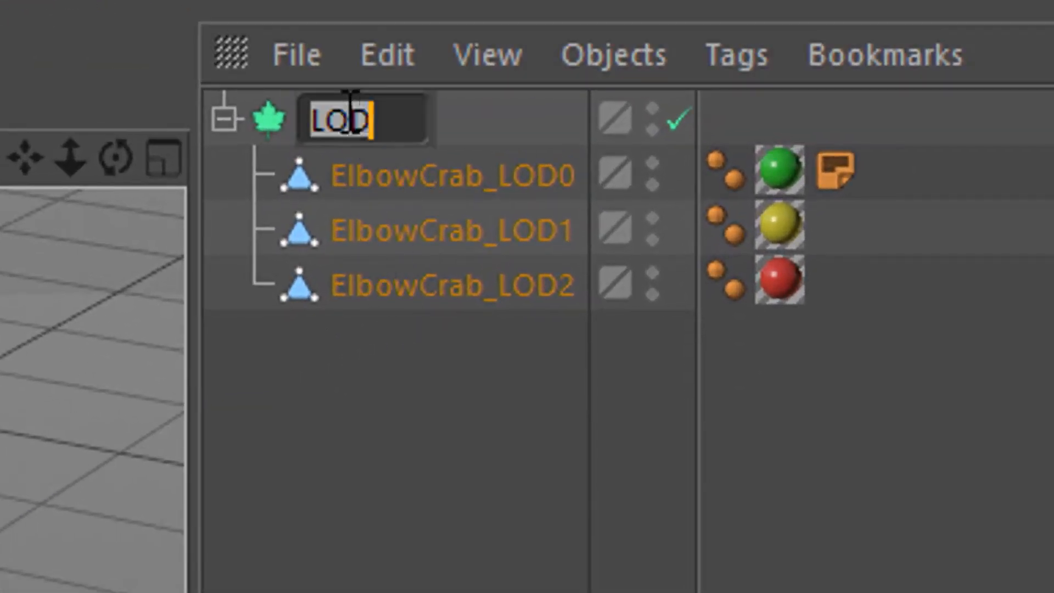
text(ElbowC)
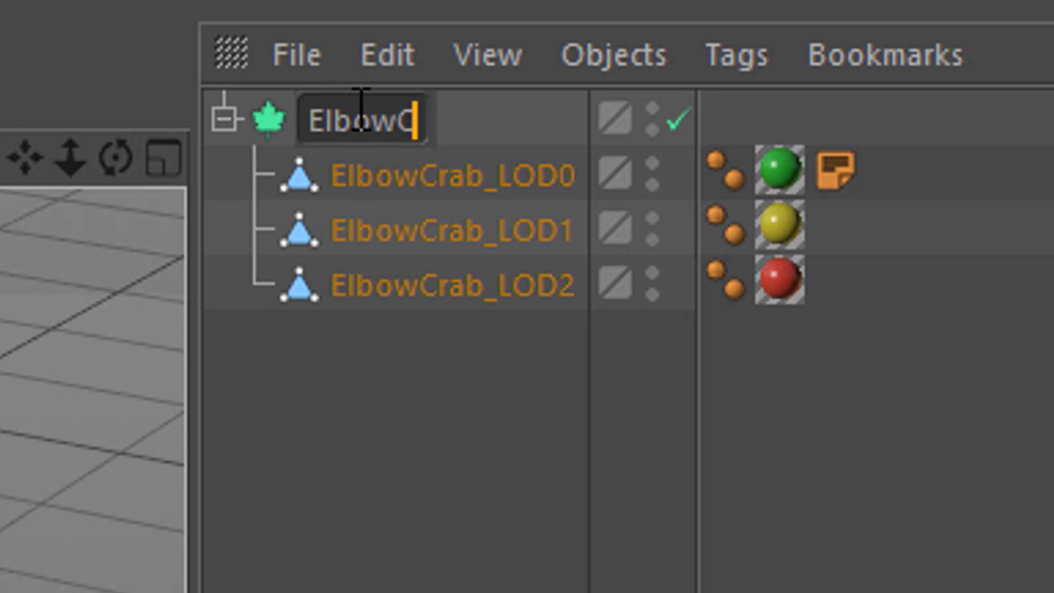
text(rab)
key(Return)
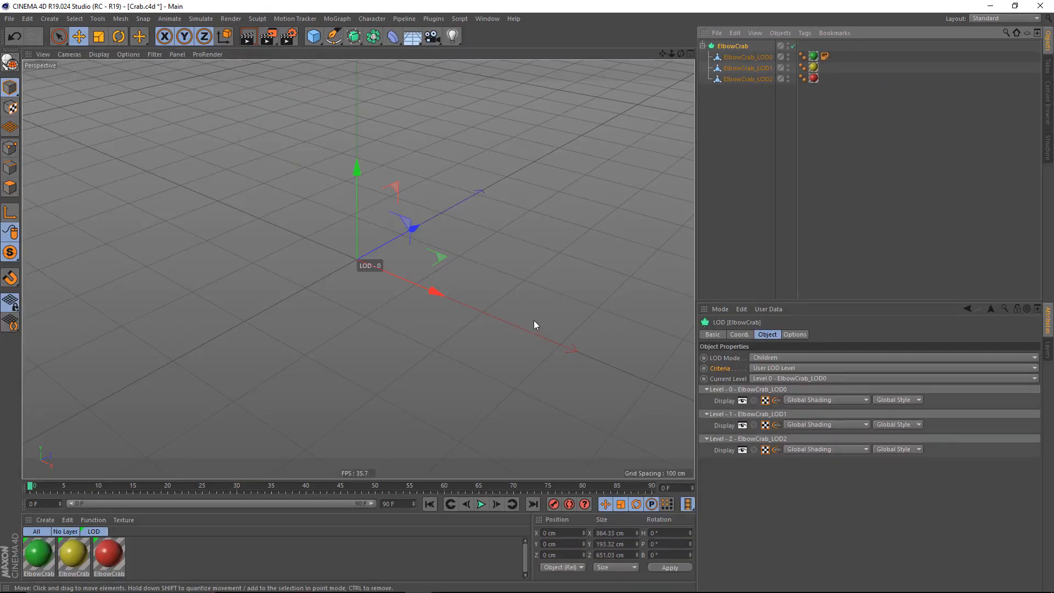
Turn Viewport Solo off and set the ElbowCrab LOD object's criteria to Screen Size V
click(9, 254)
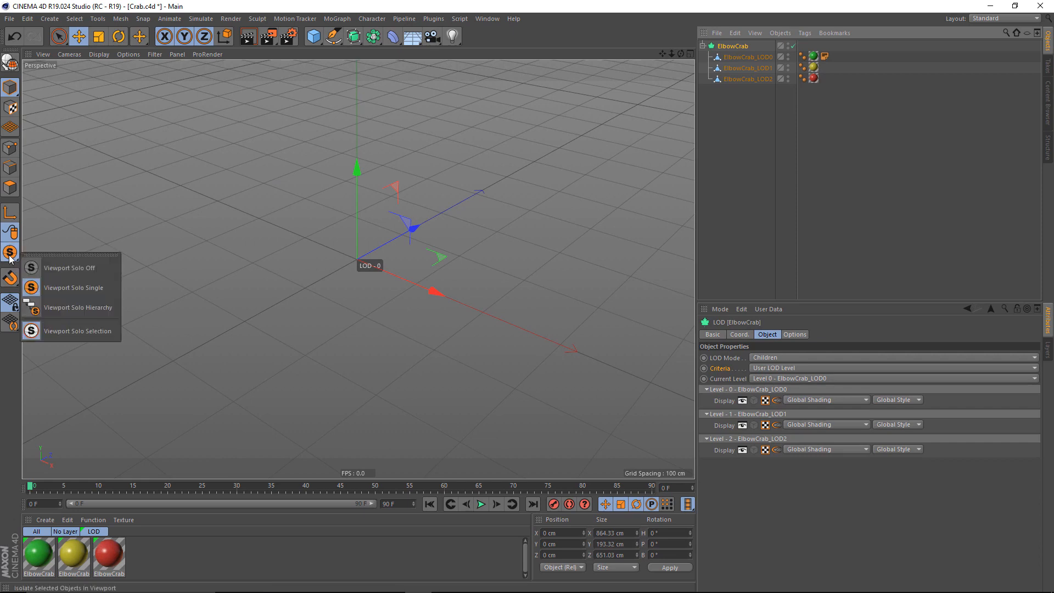
click(67, 266)
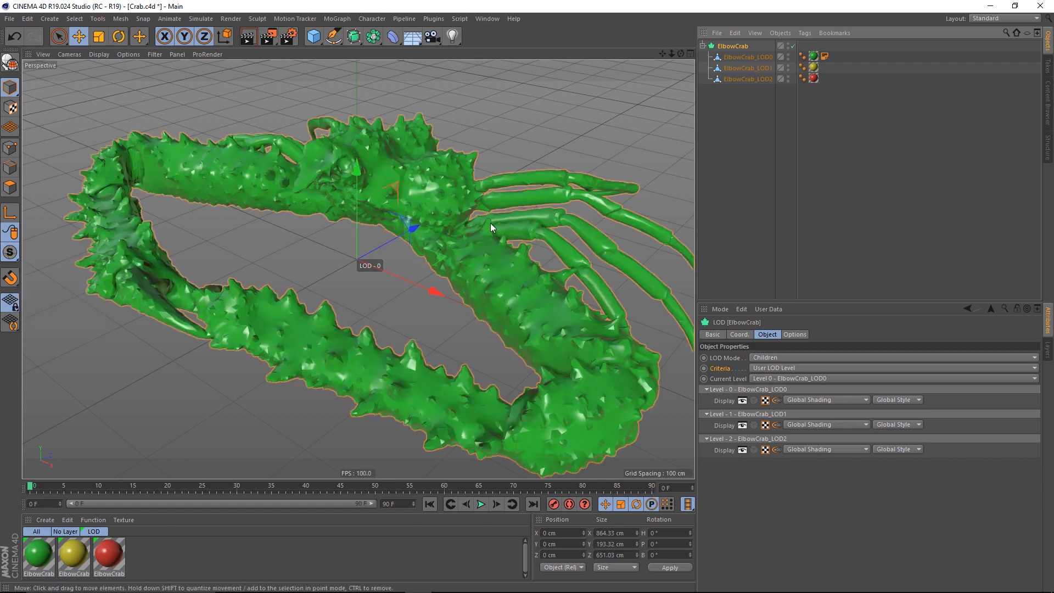
scroll(454, 201, down, 5)
alt+drag(297, 272, 335, 239)
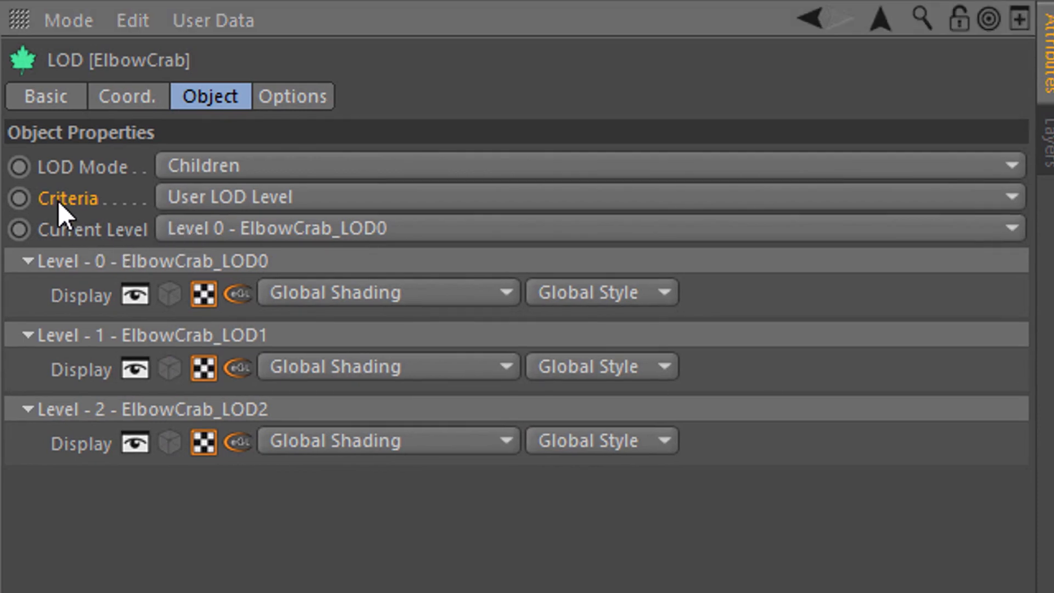
click(266, 196)
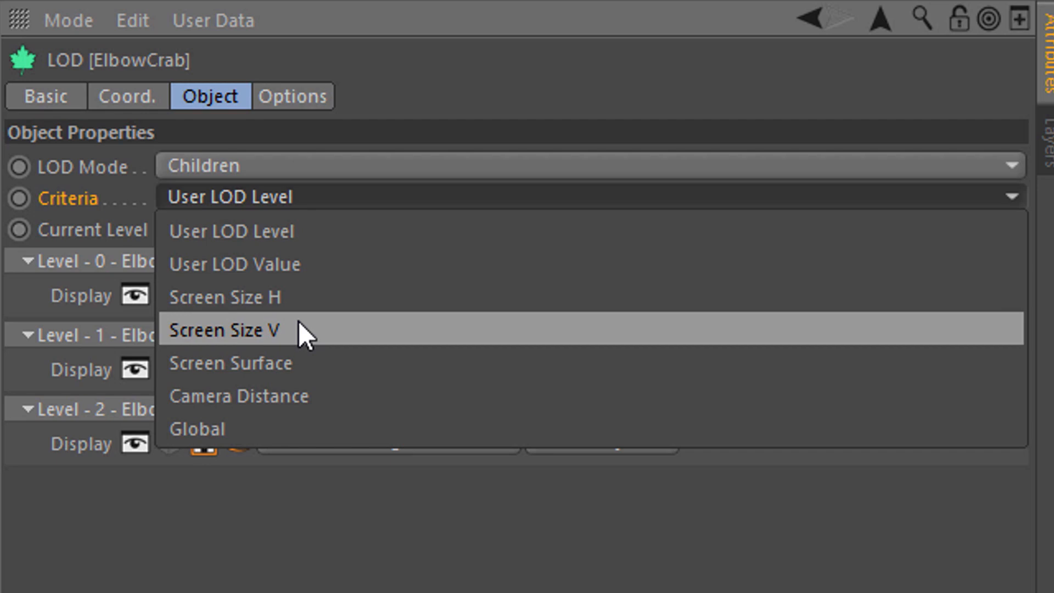
click(298, 320)
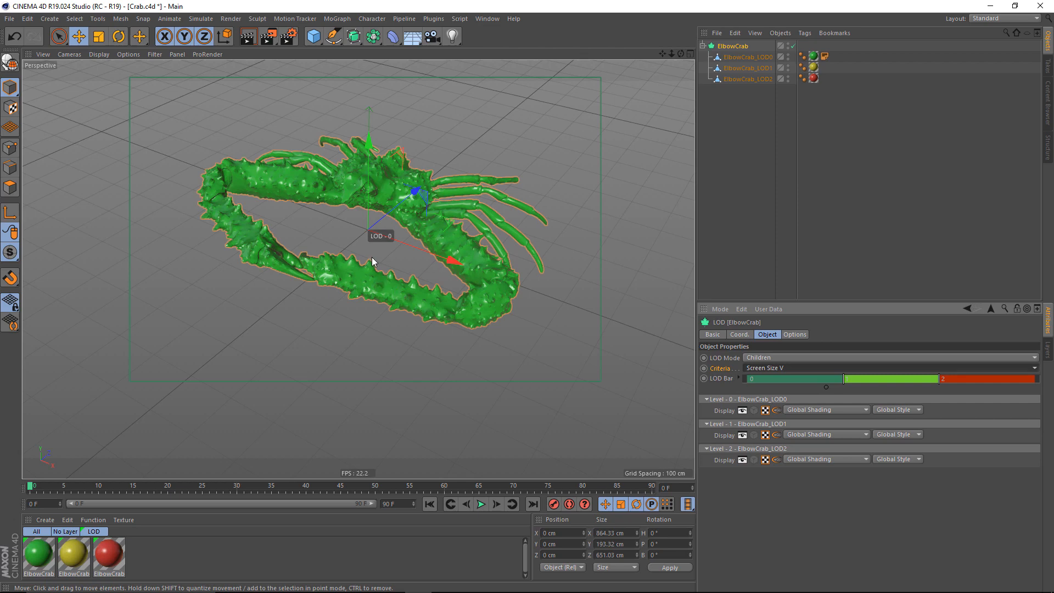
Examine how the crab switches between its detail levels as its size in the view shrinks and grows
scroll(372, 258, down, 10)
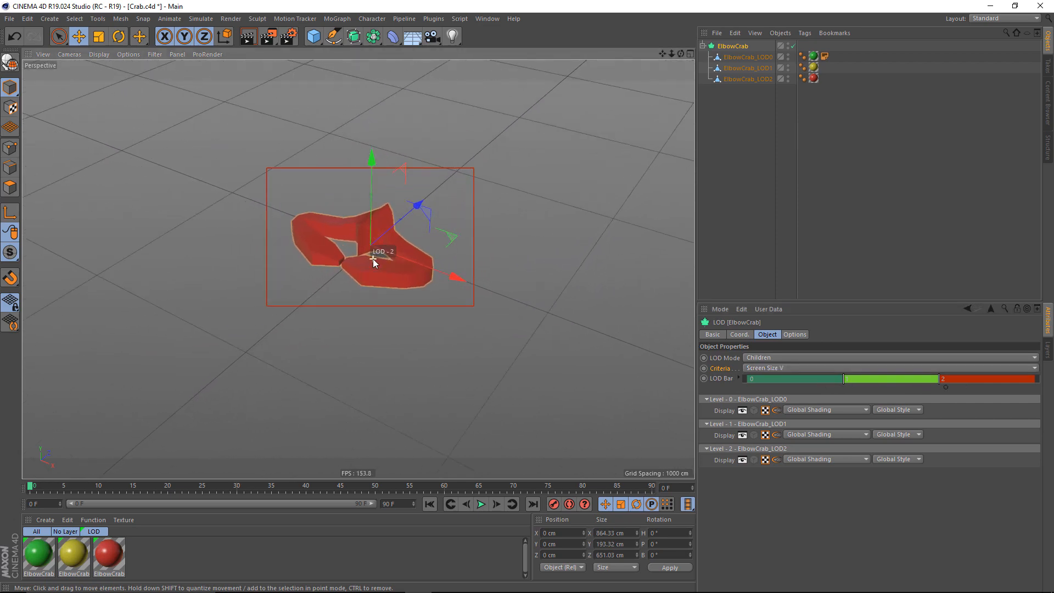
scroll(374, 258, up, 10)
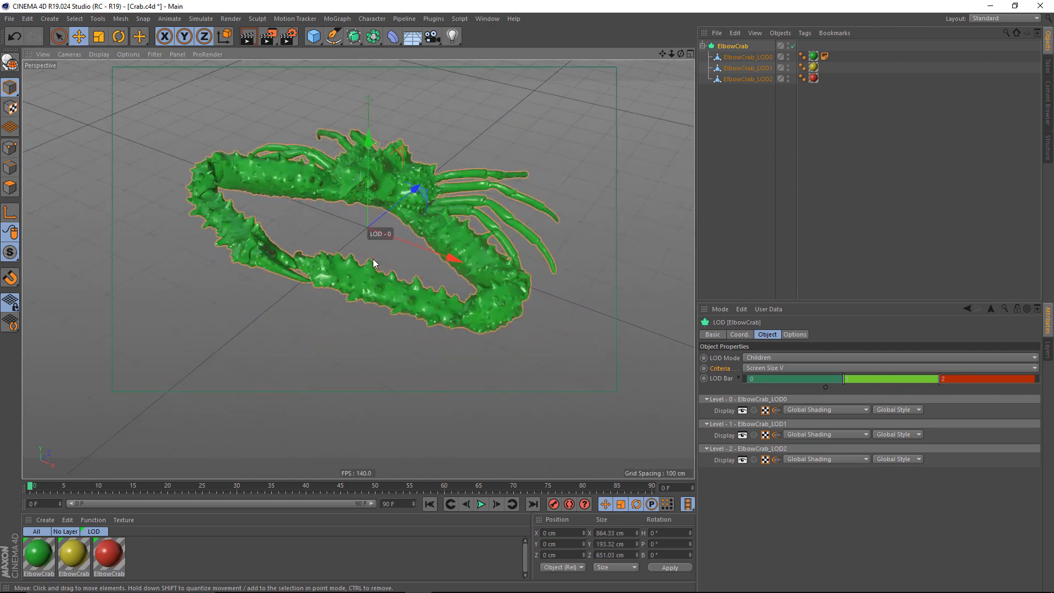
scroll(373, 259, up, 5)
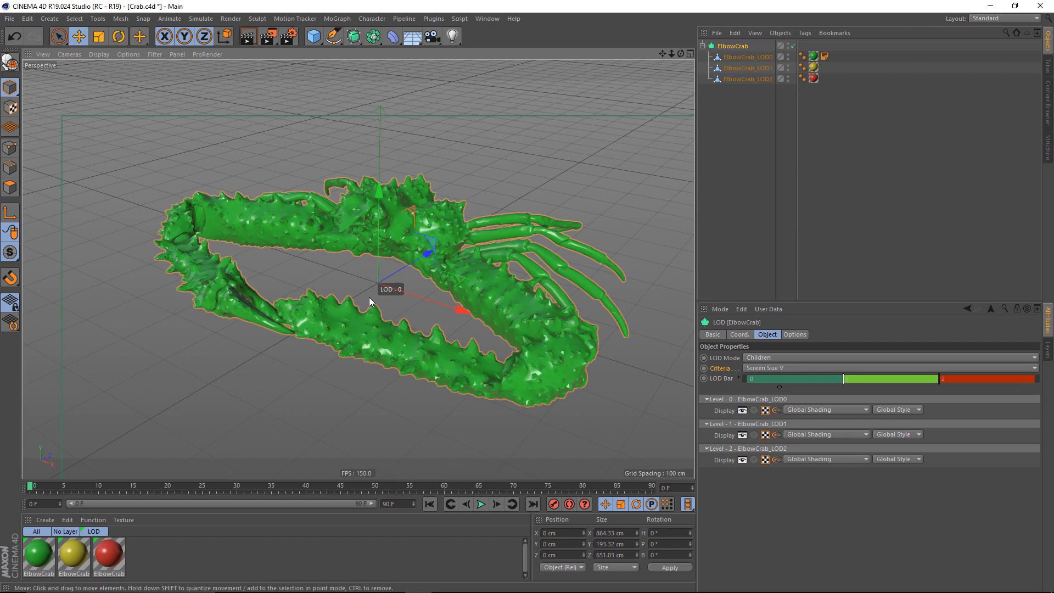
scroll(370, 298, down, 12)
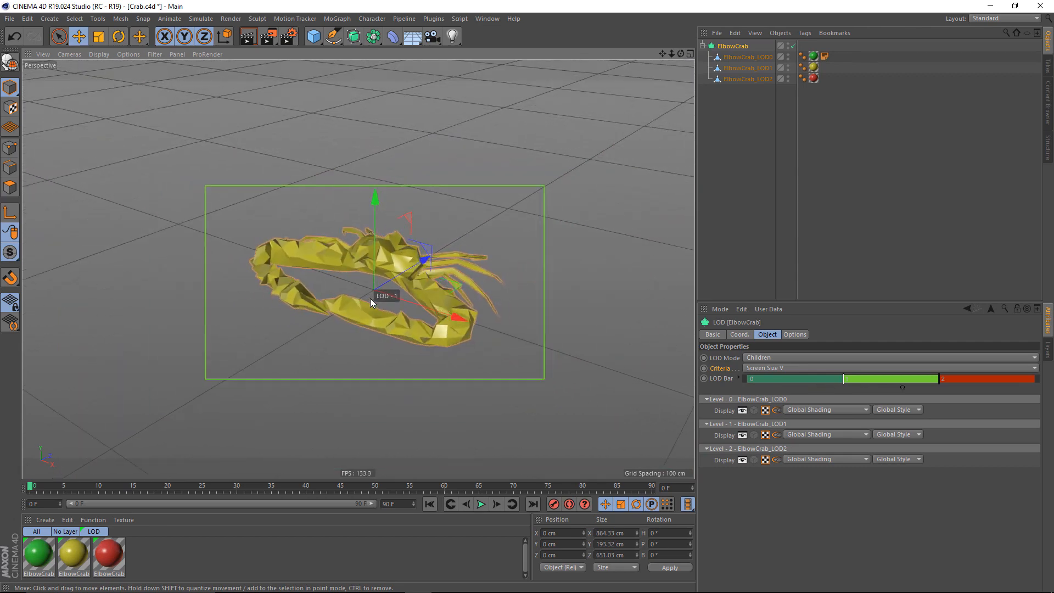
scroll(370, 298, up, 10)
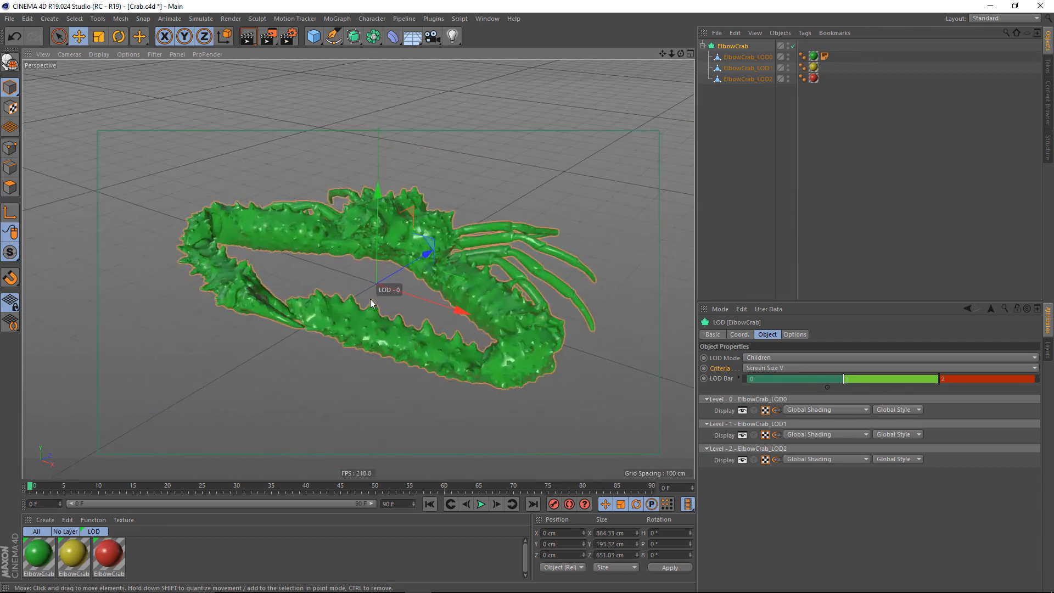
scroll(370, 301, down, 8)
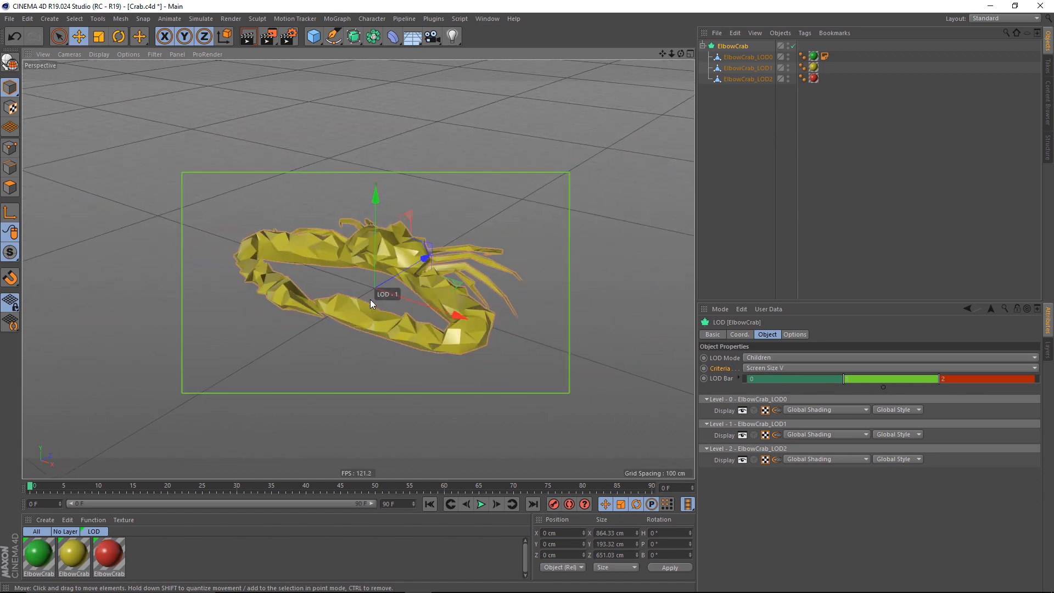
scroll(371, 301, up, 10)
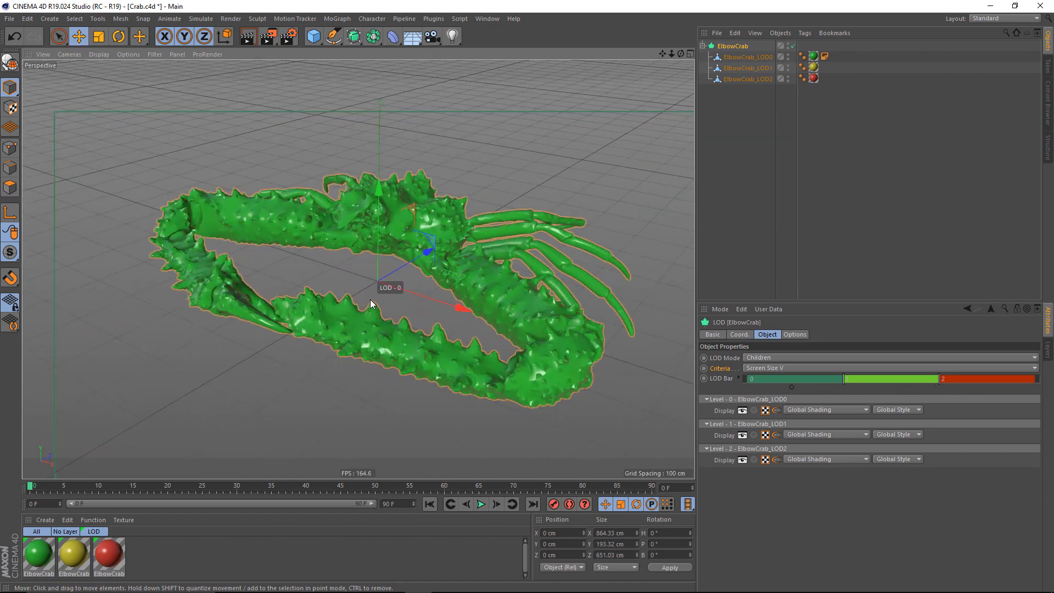
Start an FBX export of the project and create and open a folder named FBX for it
click(11, 20)
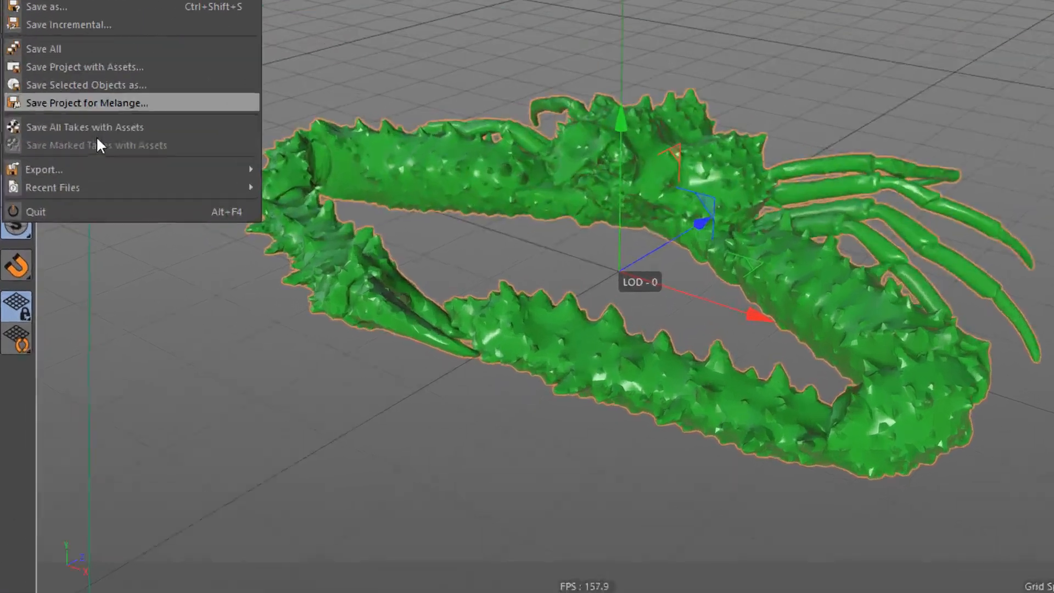
mouse_move(60, 218)
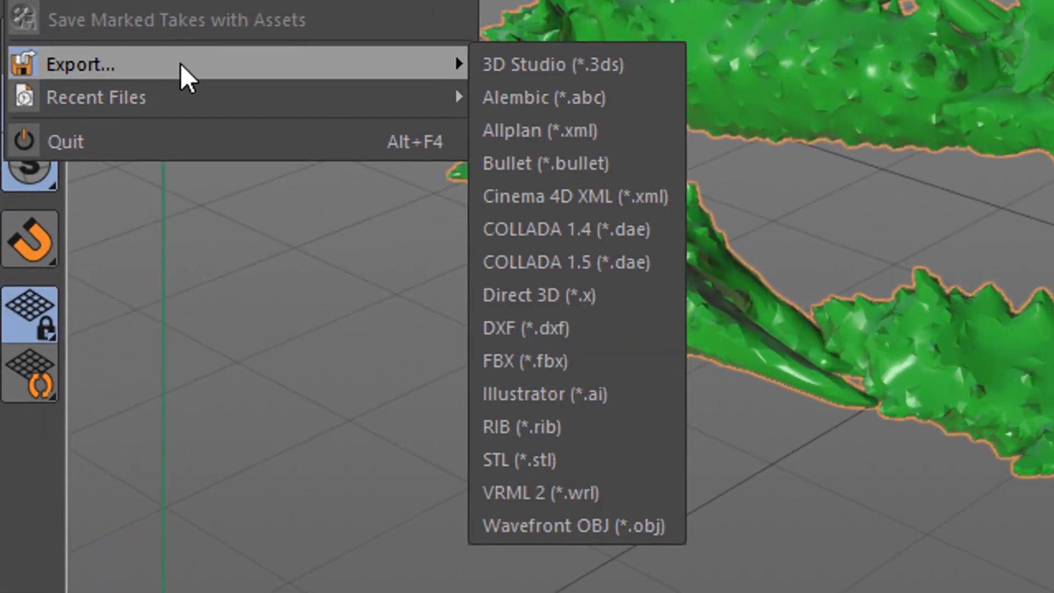
click(571, 364)
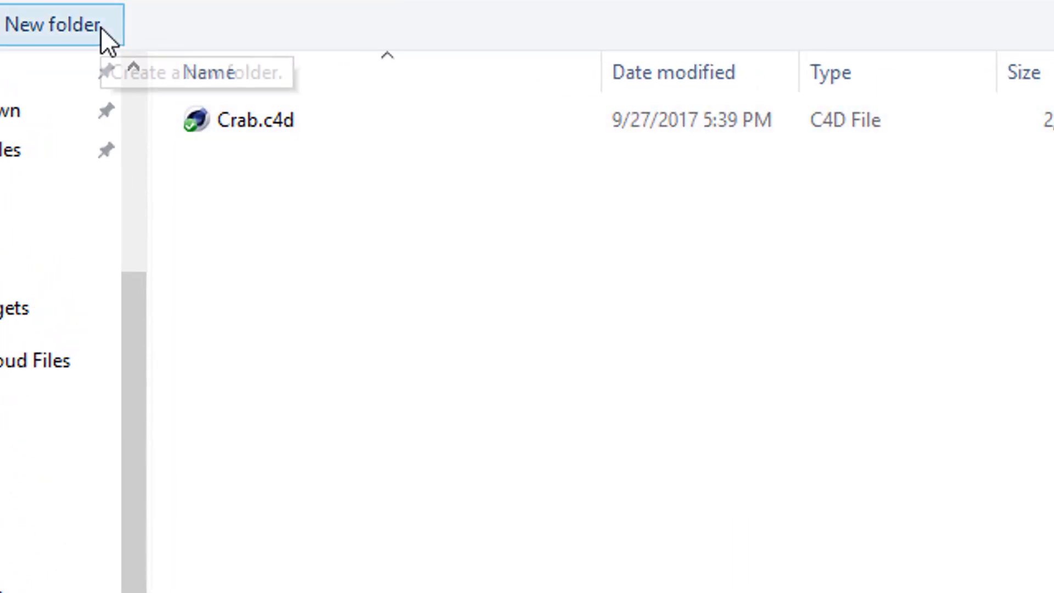
click(101, 28)
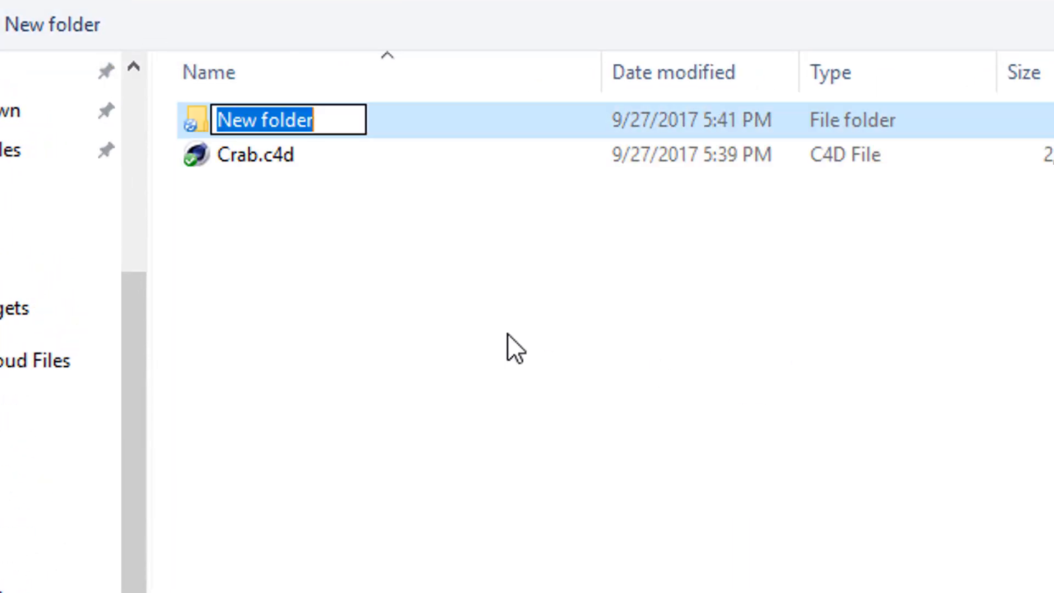
text(FBX)
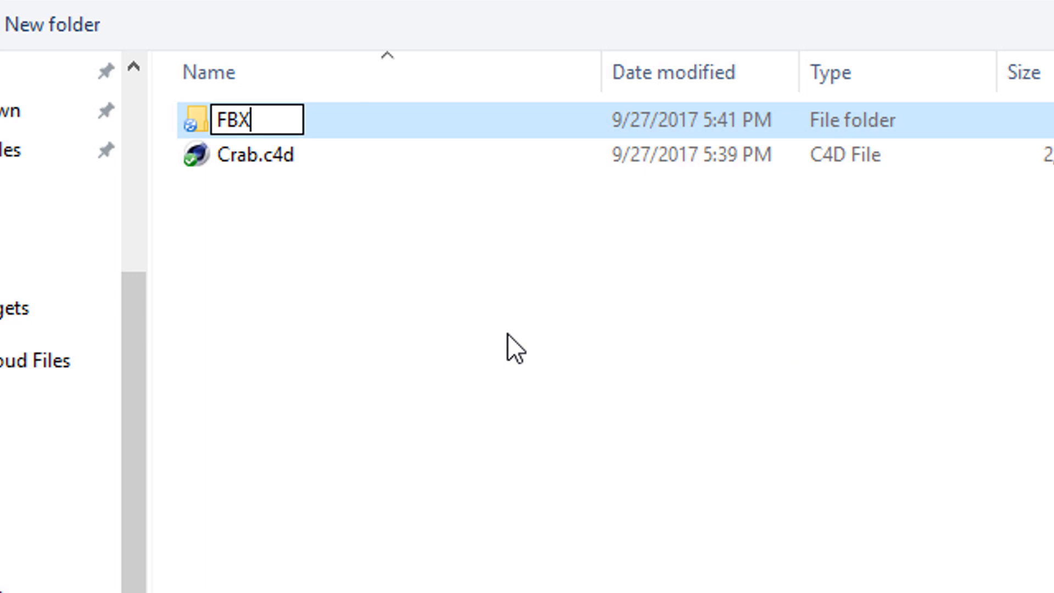
key(Return)
double_click(229, 121)
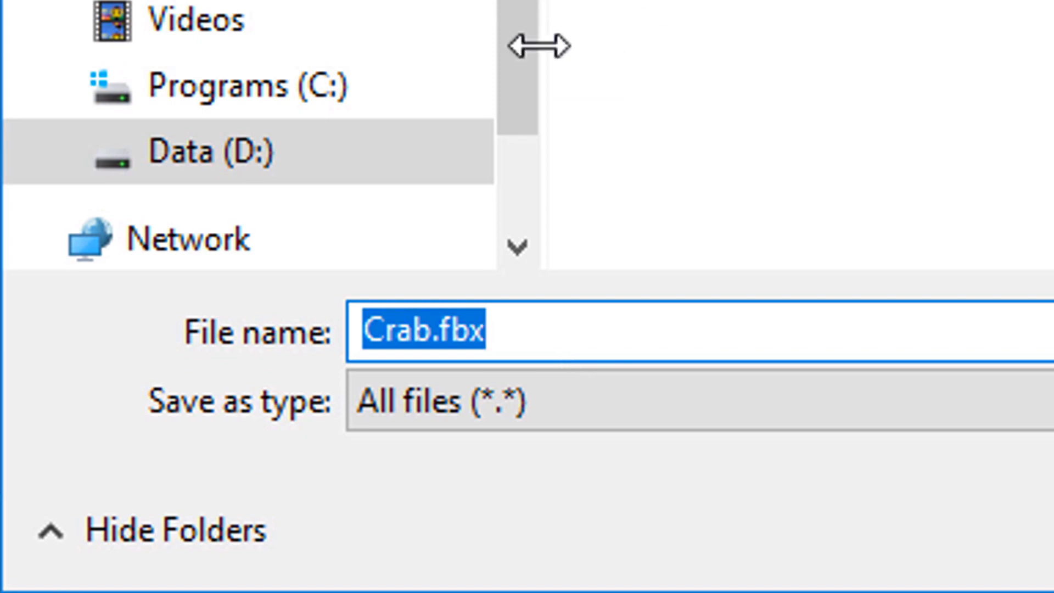
Save the export as Crab.fbx in the FBX folder, accepting the FBX 7.5 (2016) export settings
click(427, 324)
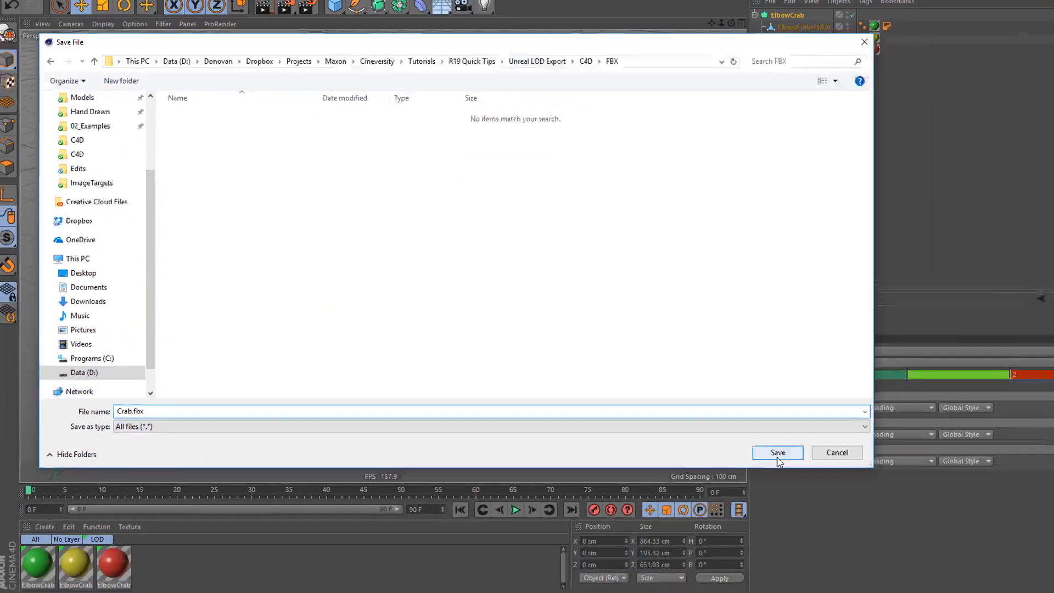
click(840, 451)
drag(669, 329, 484, 144)
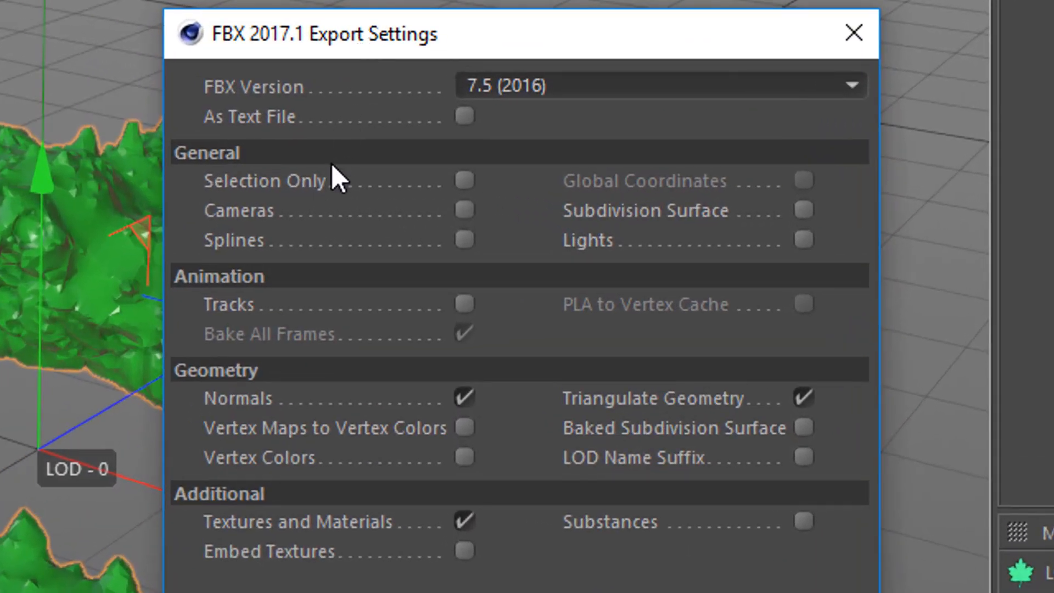
click(317, 189)
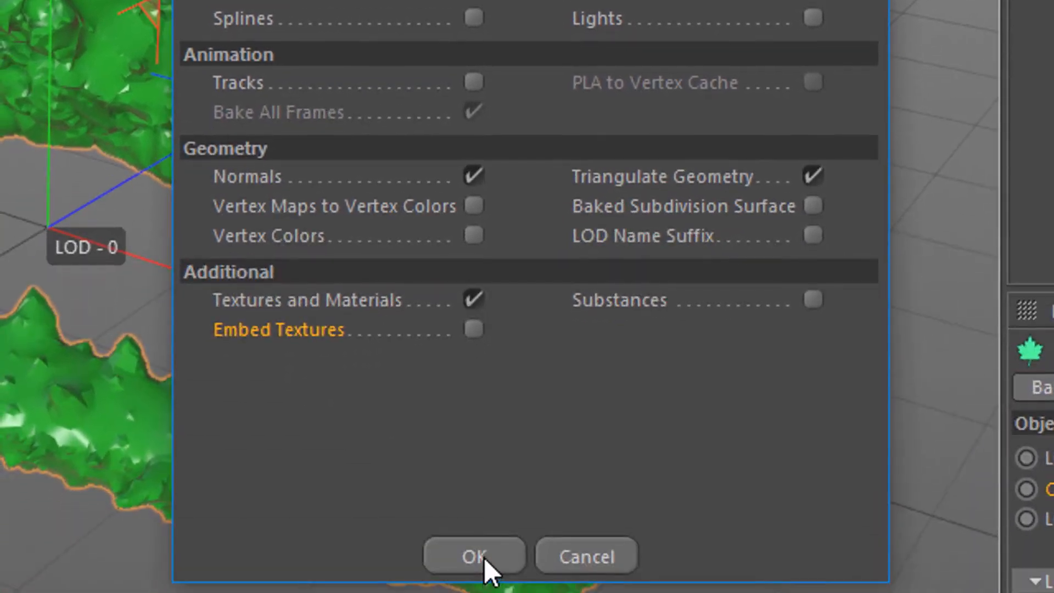
click(484, 558)
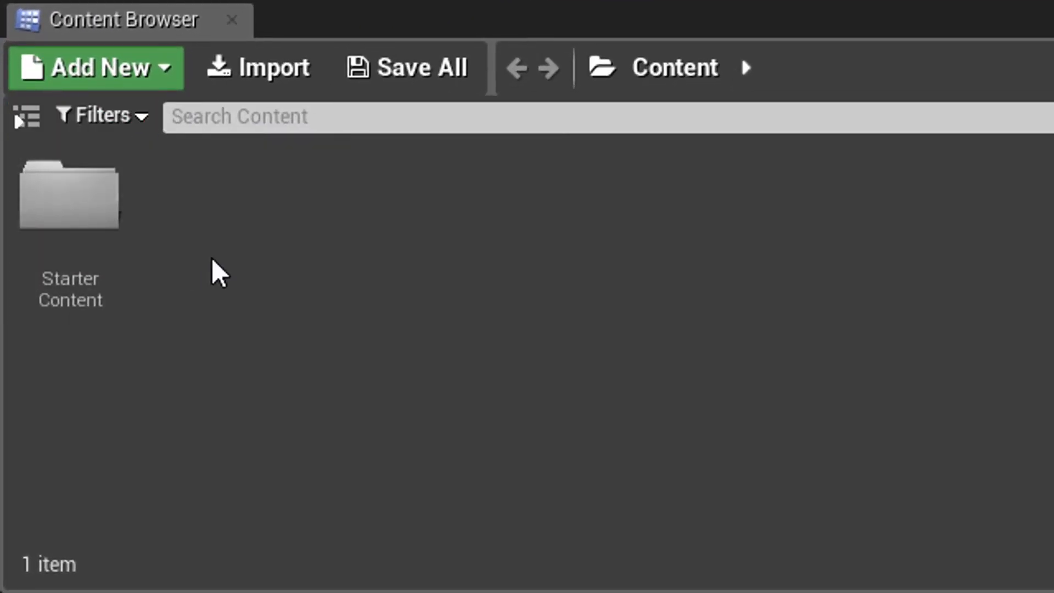
Show the folder tree in the project content, create a folder named Models under Content and open it
click(25, 122)
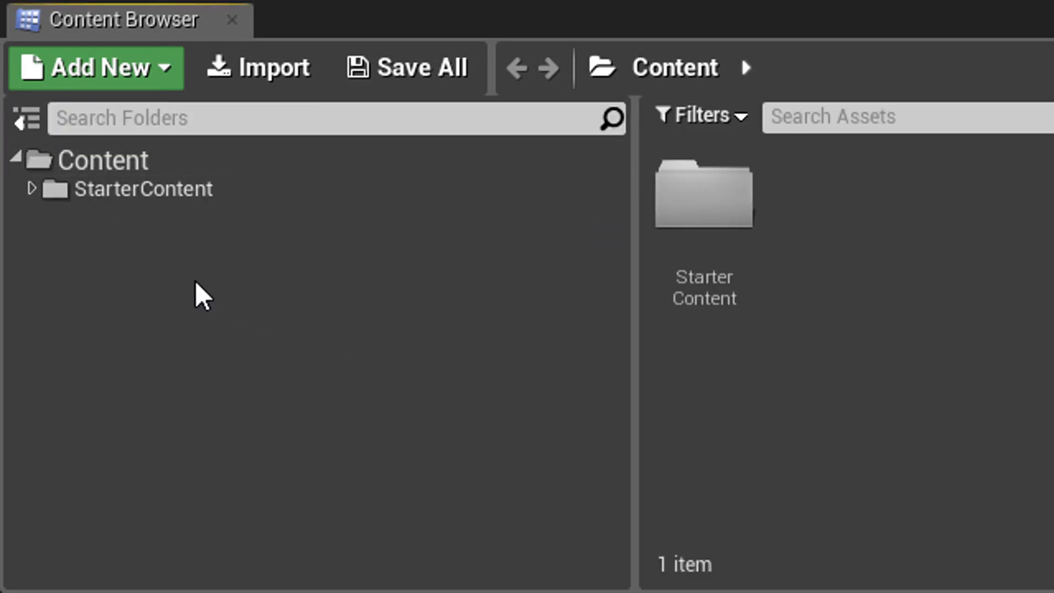
click(148, 82)
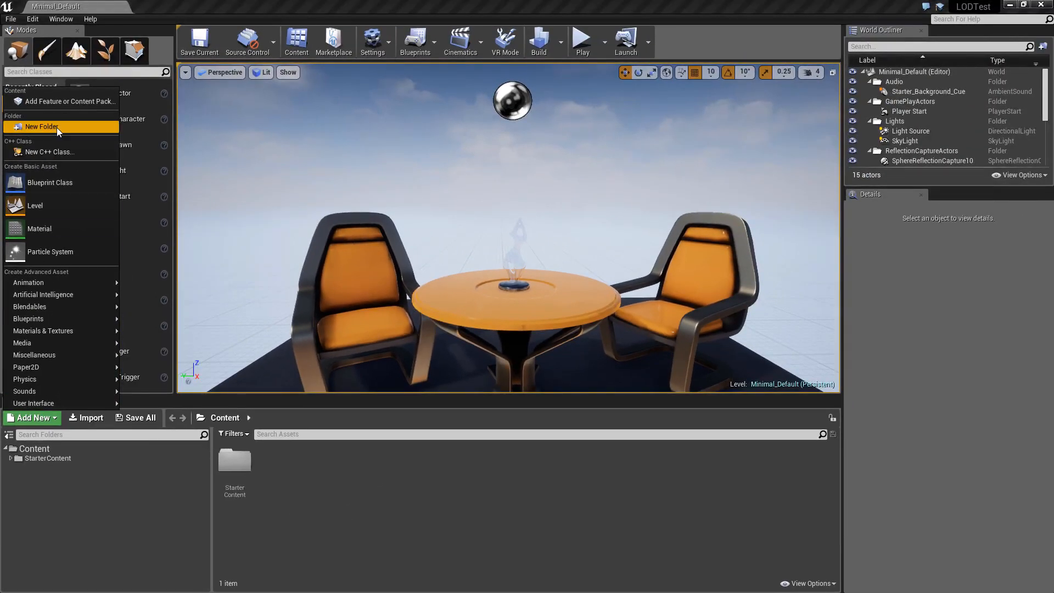
click(55, 108)
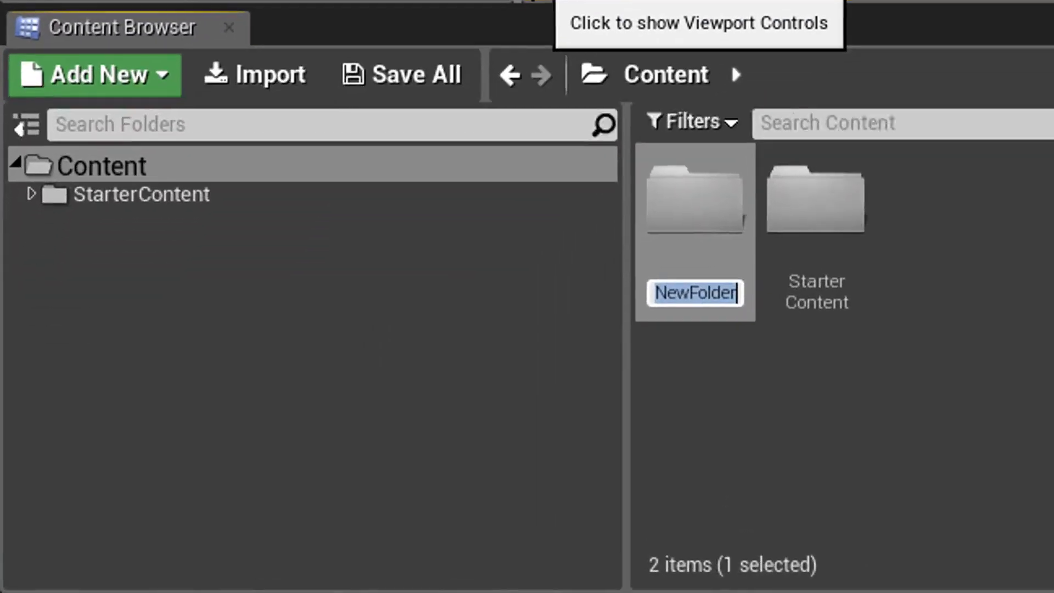
text(Models)
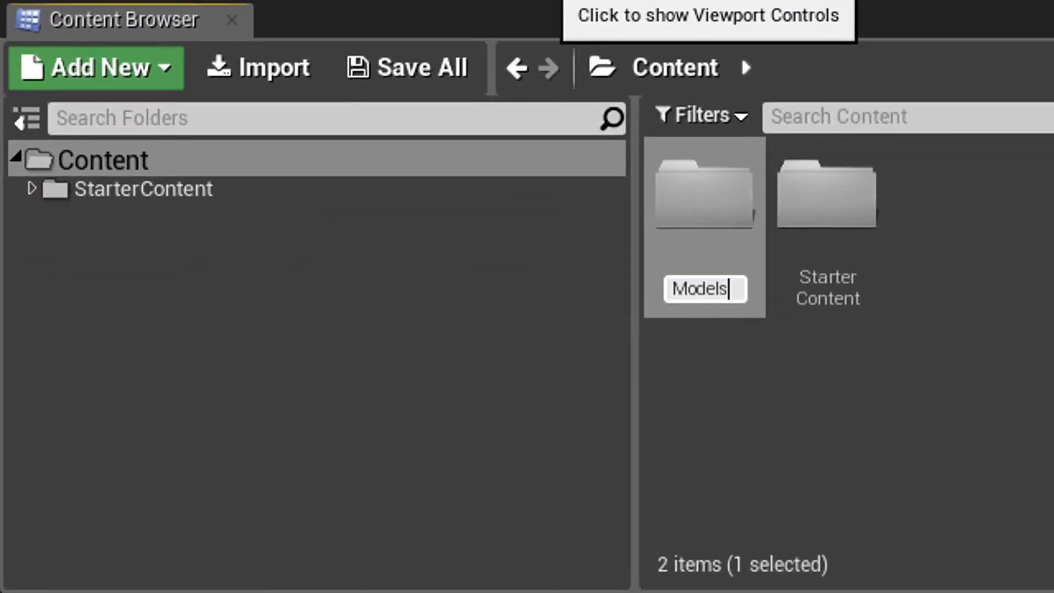
key(Return)
click(147, 190)
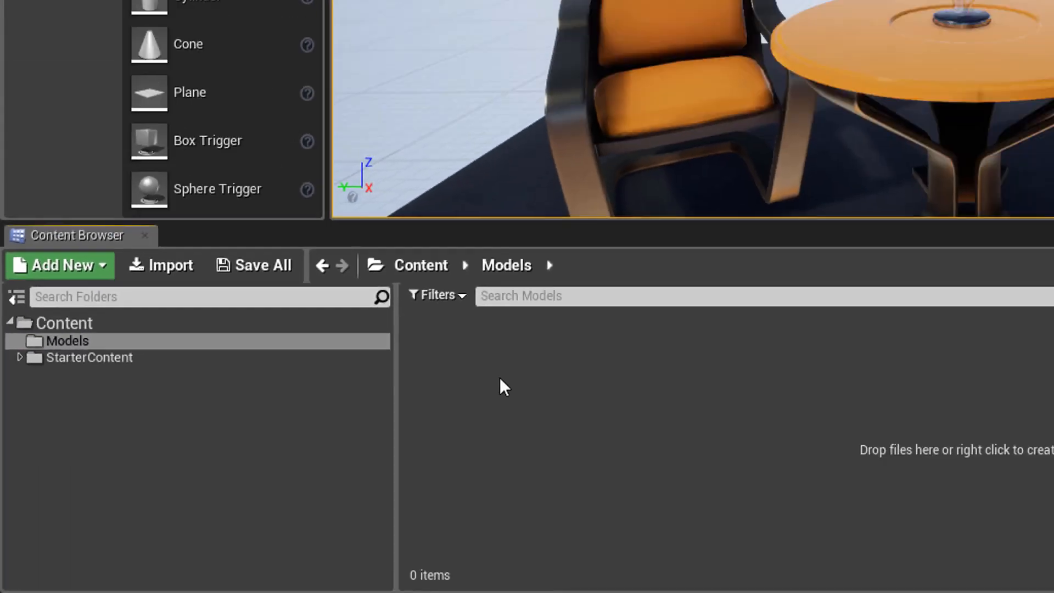
Start an asset import into the Models folder and choose Crab.fbx from Unreal LOD Export > C4D > FBX
right_click(800, 248)
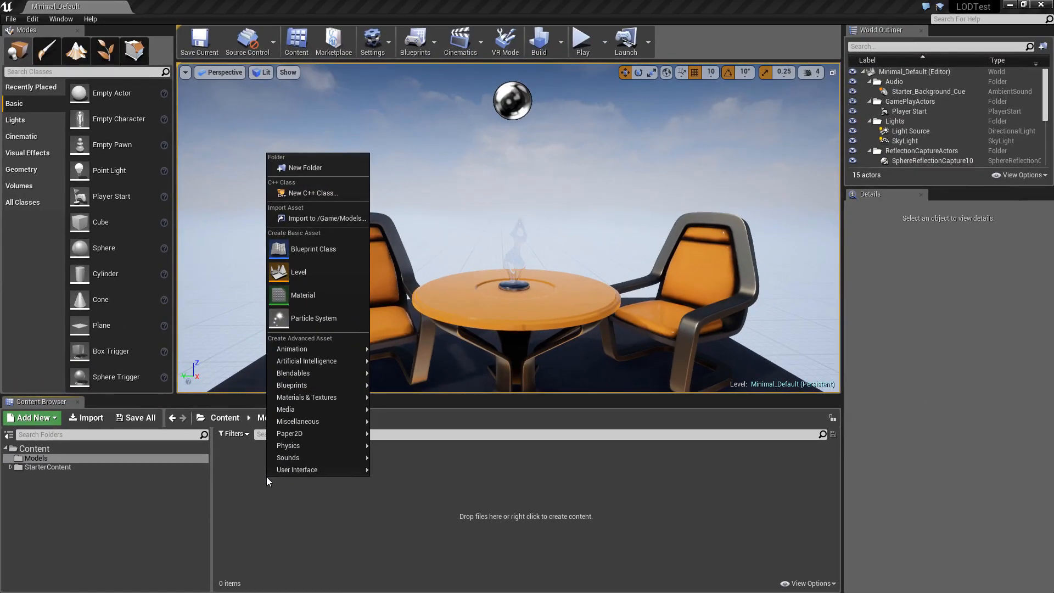
click(333, 217)
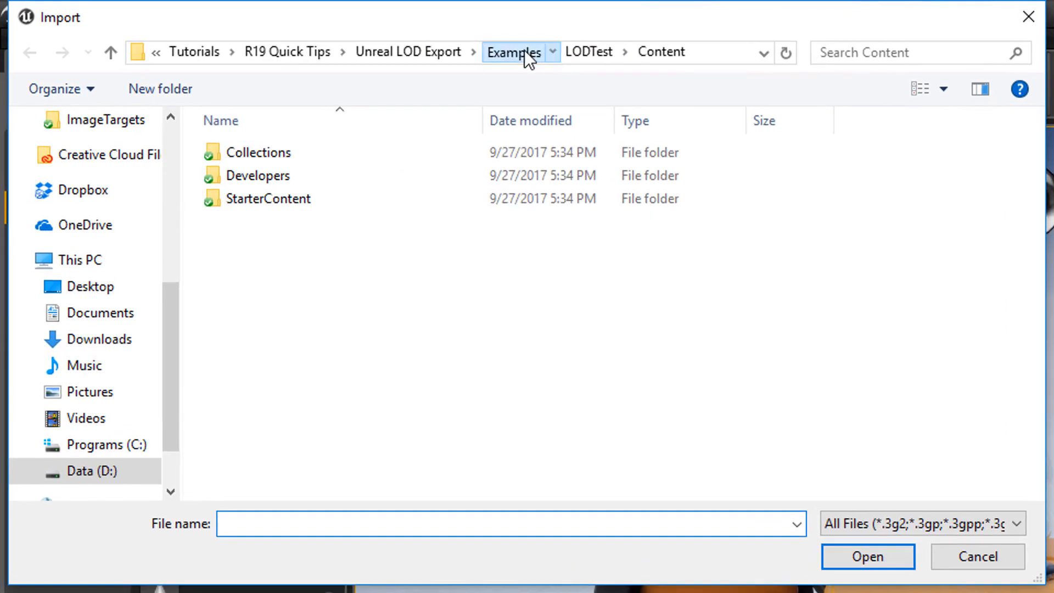
click(257, 26)
click(526, 50)
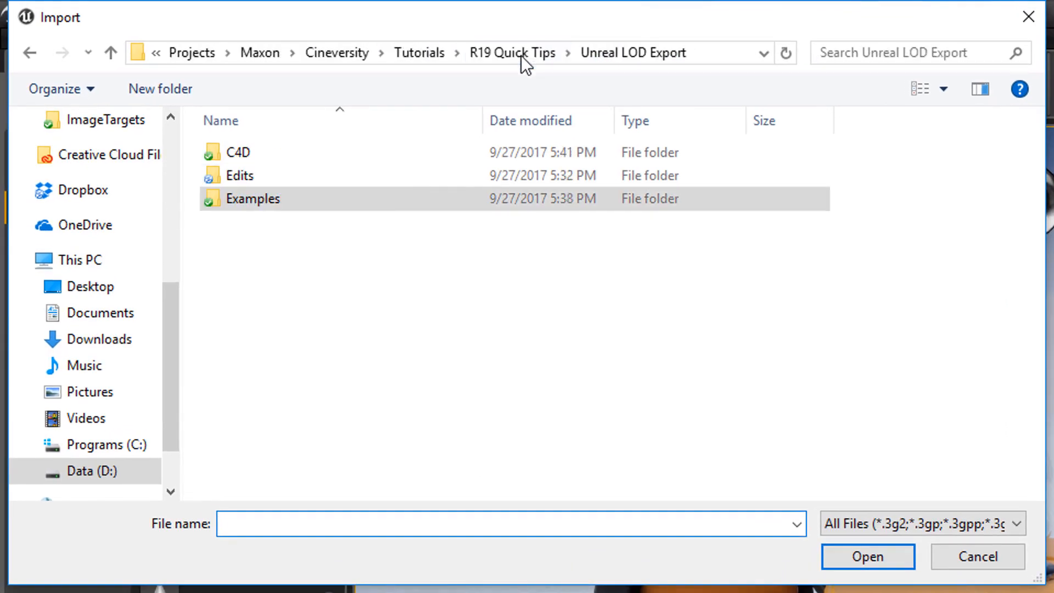
double_click(275, 153)
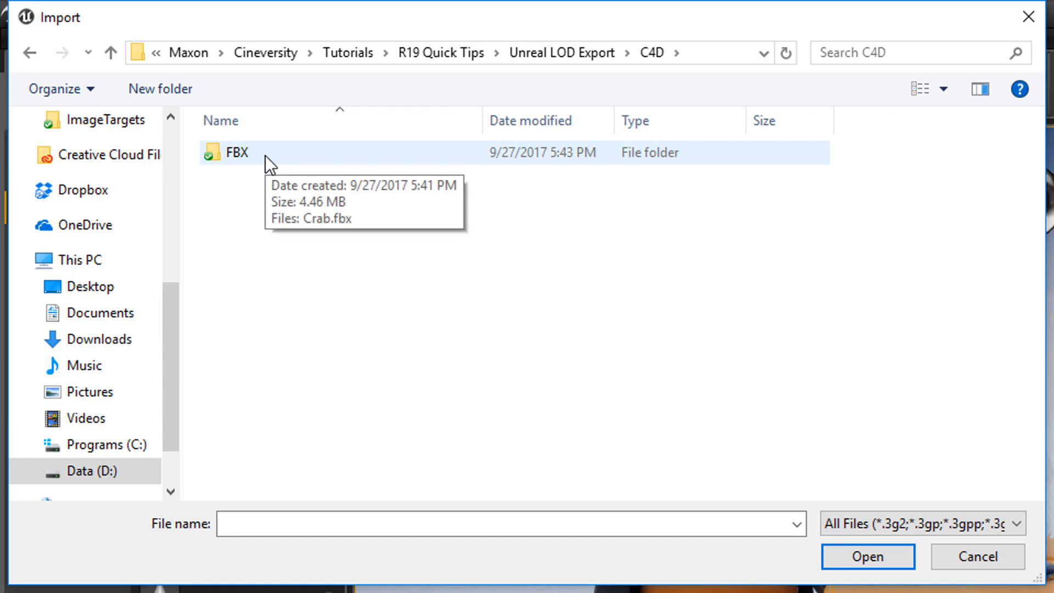
double_click(266, 156)
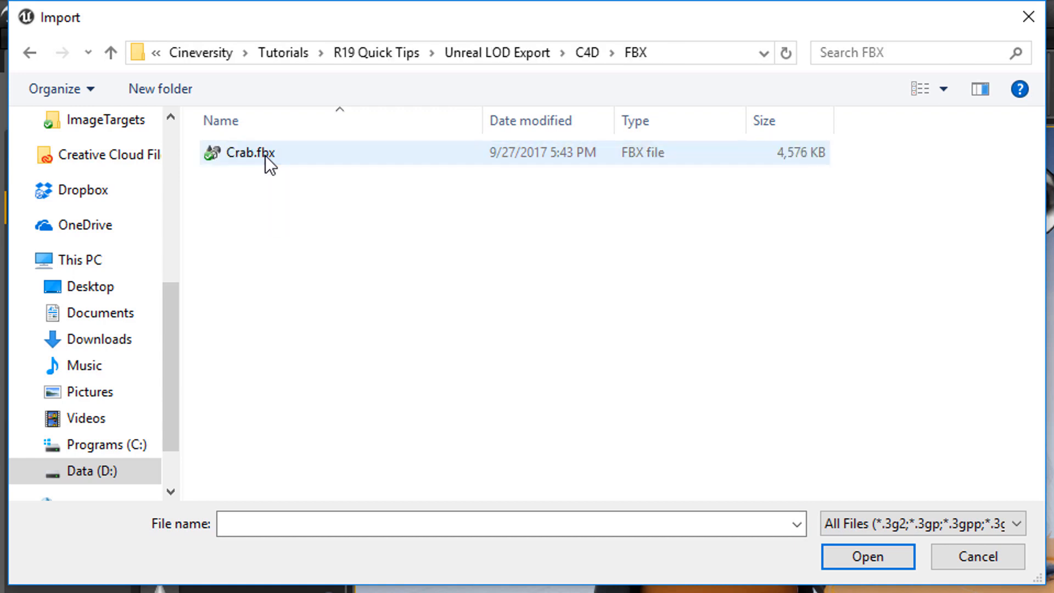
click(268, 156)
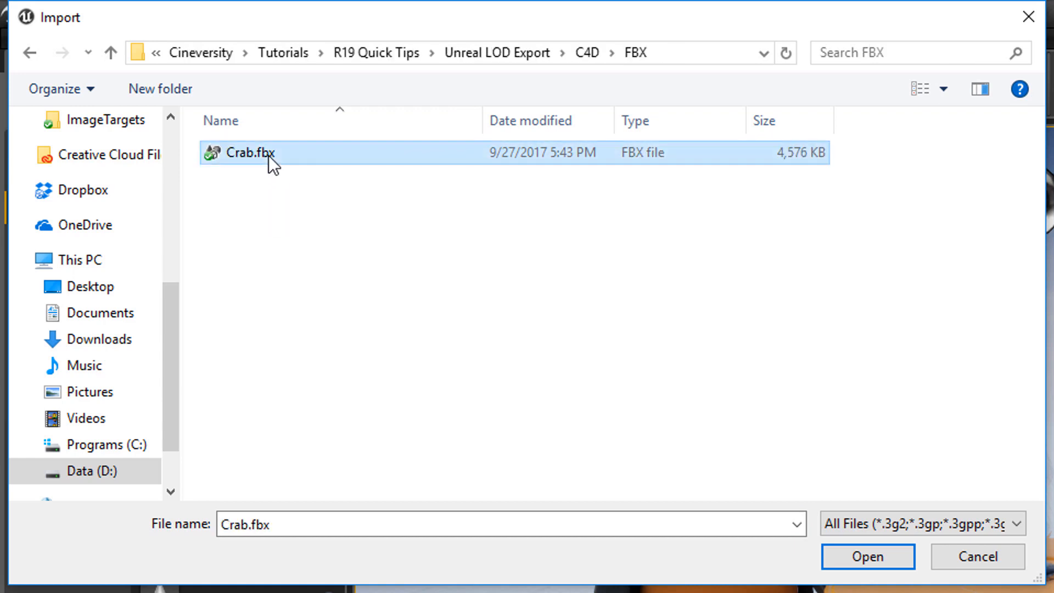
click(852, 559)
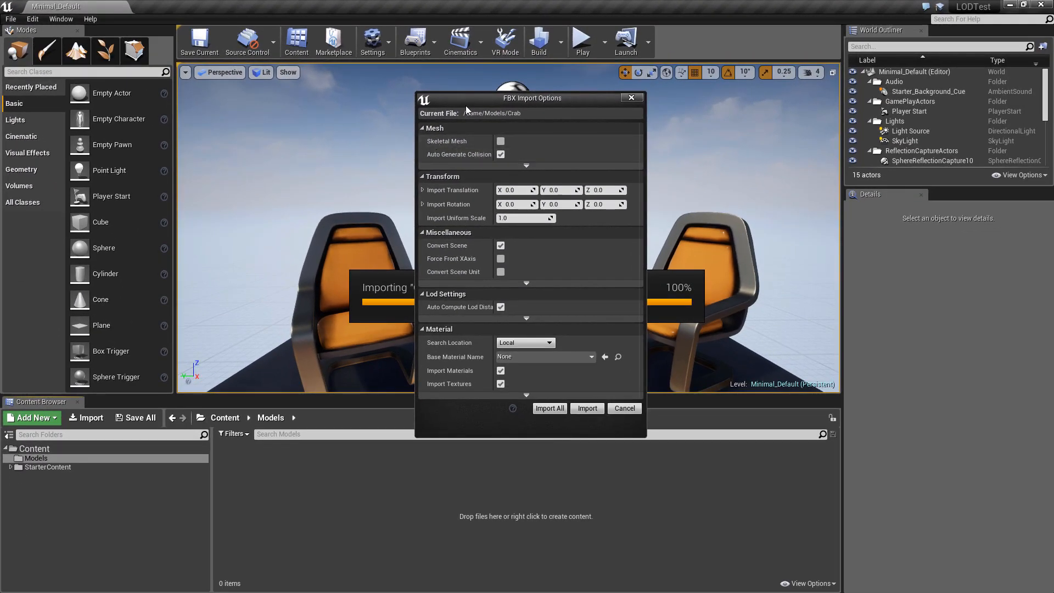
Import the crab with Import Mesh LODs enabled in the FBX options, and dismiss the message log
drag(468, 102, 457, 125)
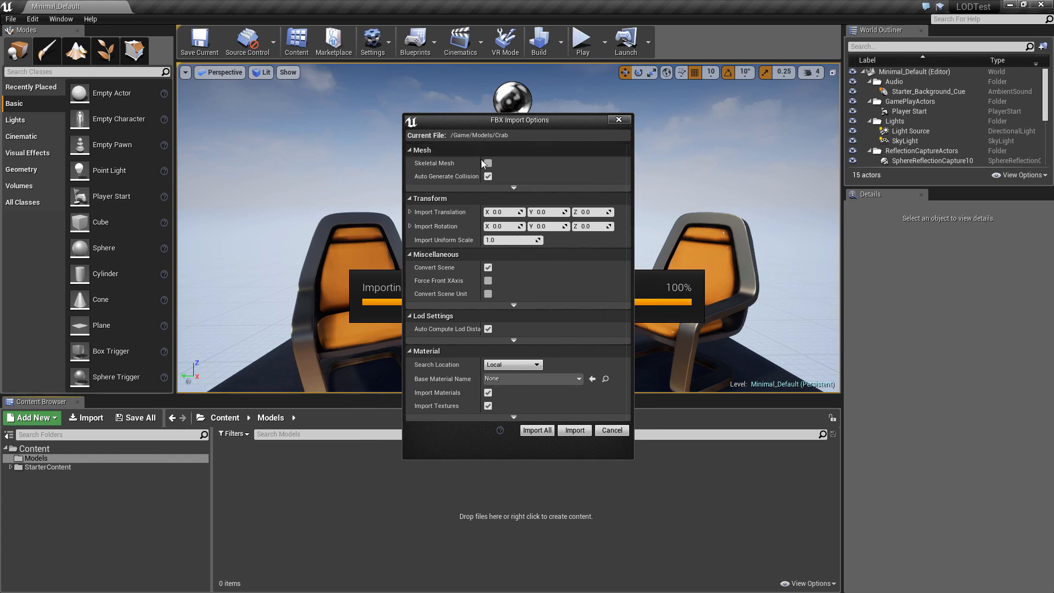
click(514, 188)
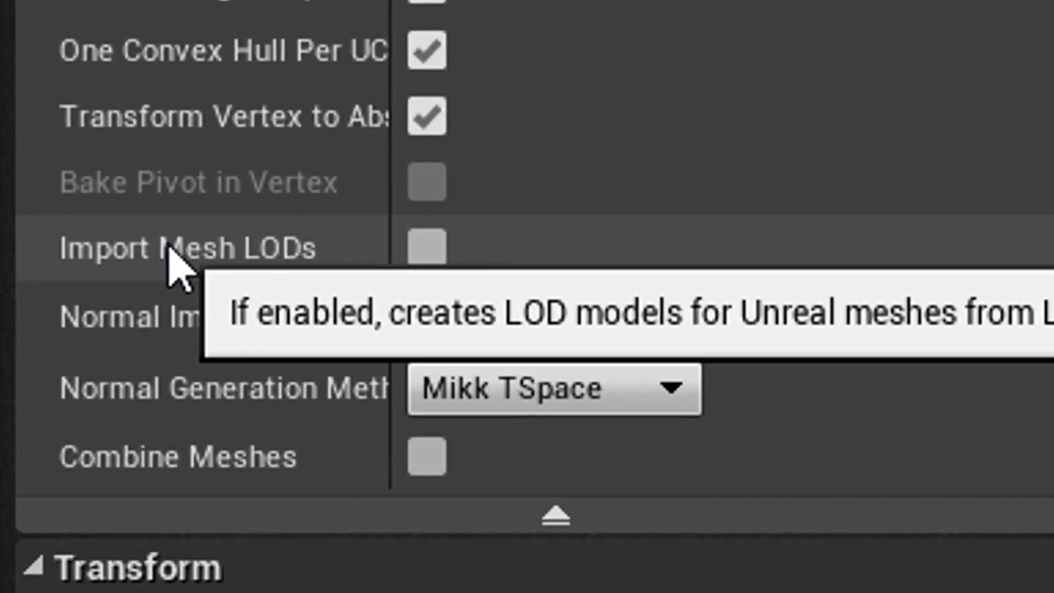
click(426, 258)
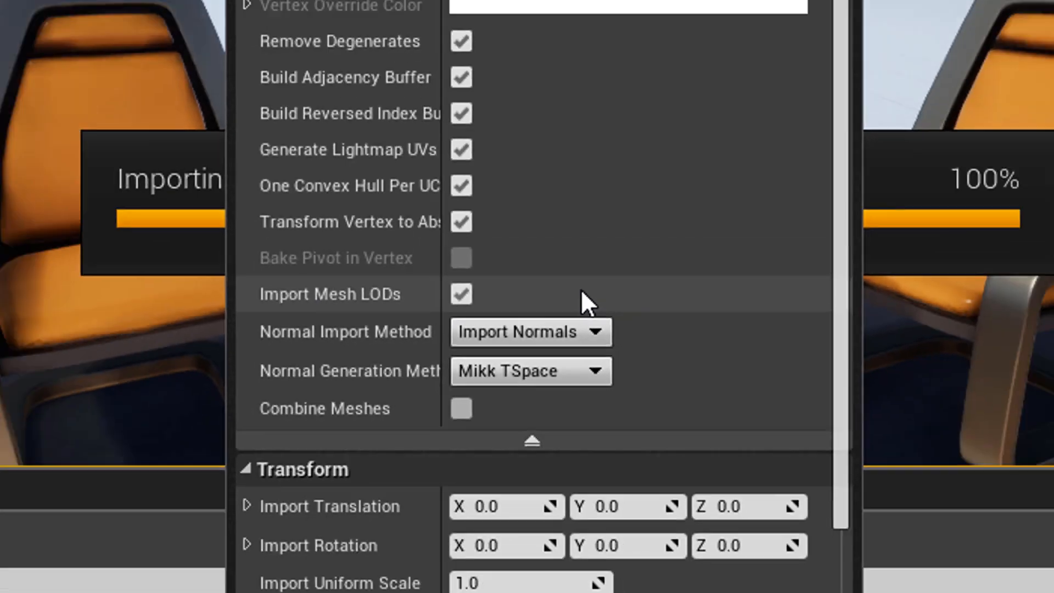
scroll(542, 295, down, 3)
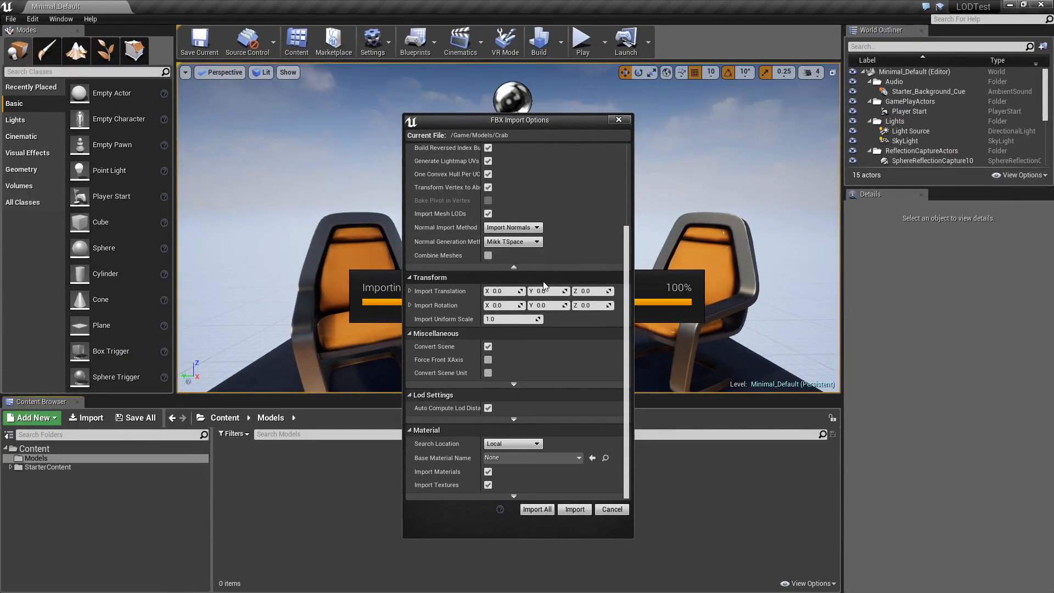
click(566, 511)
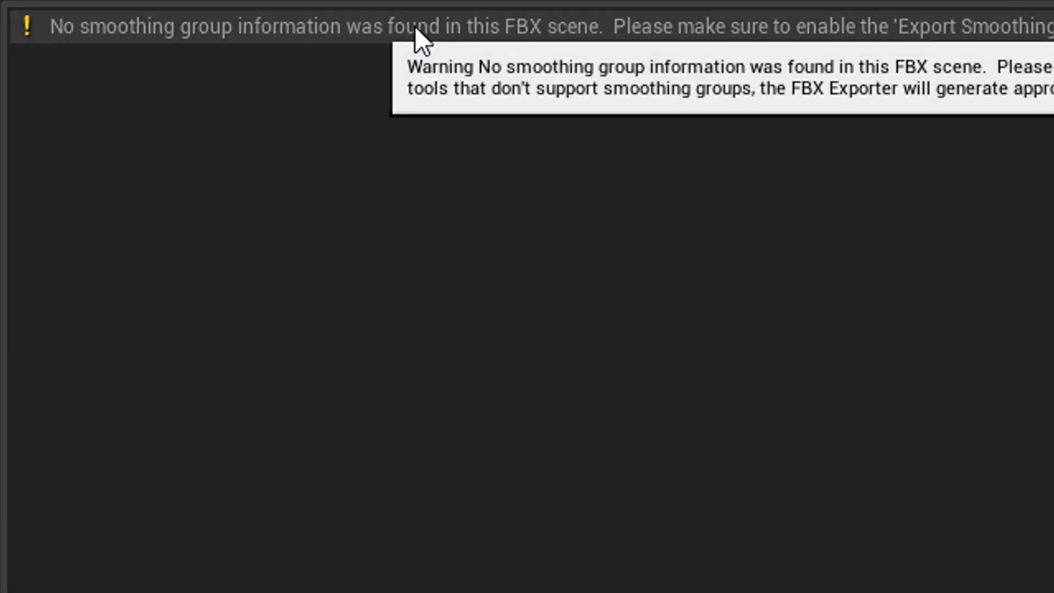
click(398, 25)
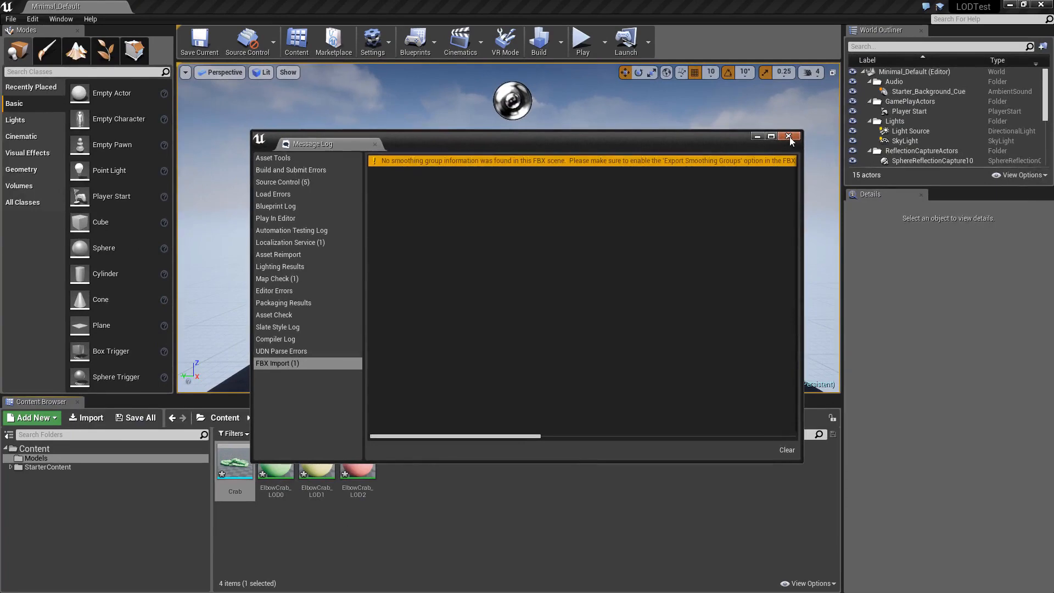
click(789, 136)
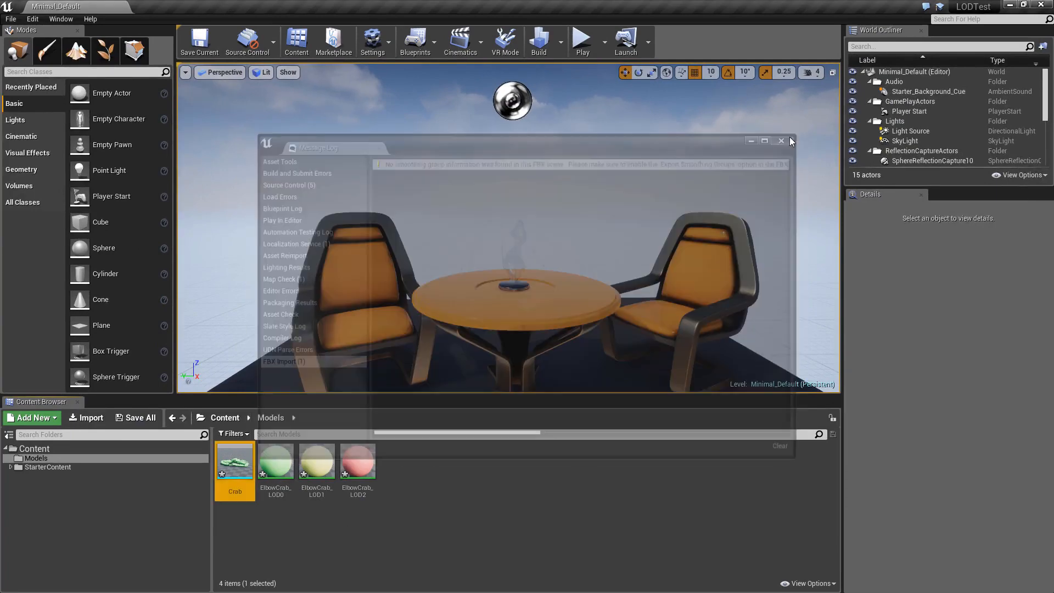
Place the imported Crab mesh in the level near the table and chairs
mouse_move(234, 474)
drag(234, 473, 418, 290)
scroll(423, 289, down, 5)
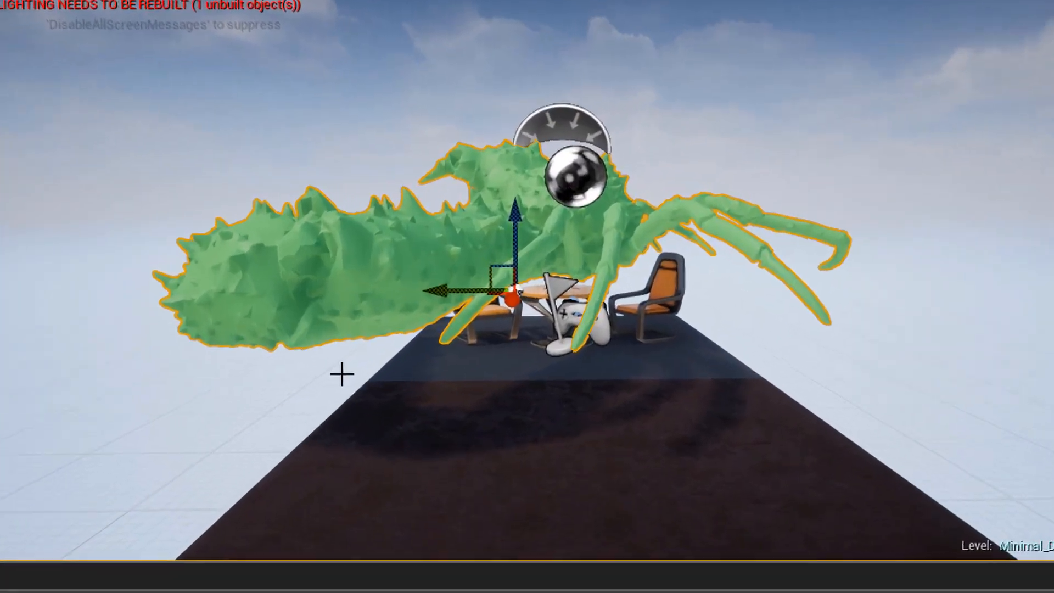
Examine how the placed crab switches between its detail levels at varying viewing distances
right_drag(498, 279, 429, 280)
right_drag(540, 356, 522, 379)
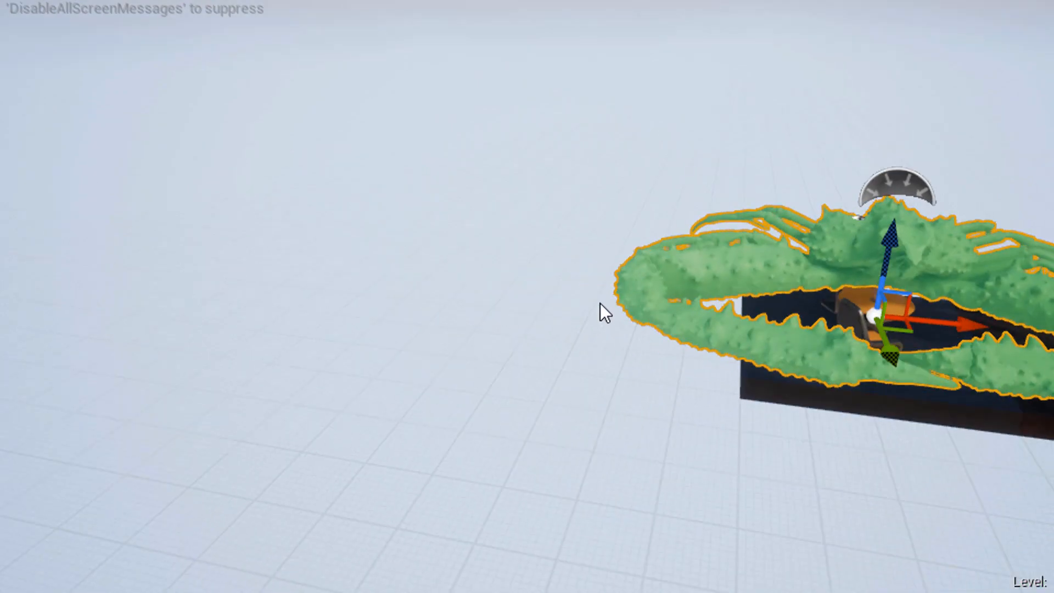
right_drag(601, 311, 620, 277)
scroll(631, 260, up, 10)
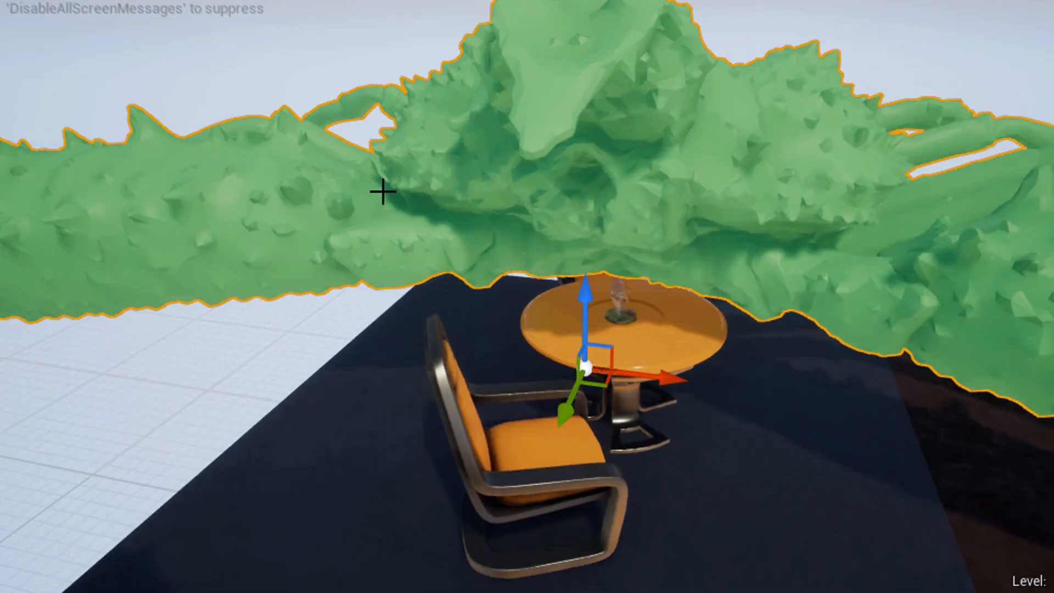
scroll(734, 422, down, 12)
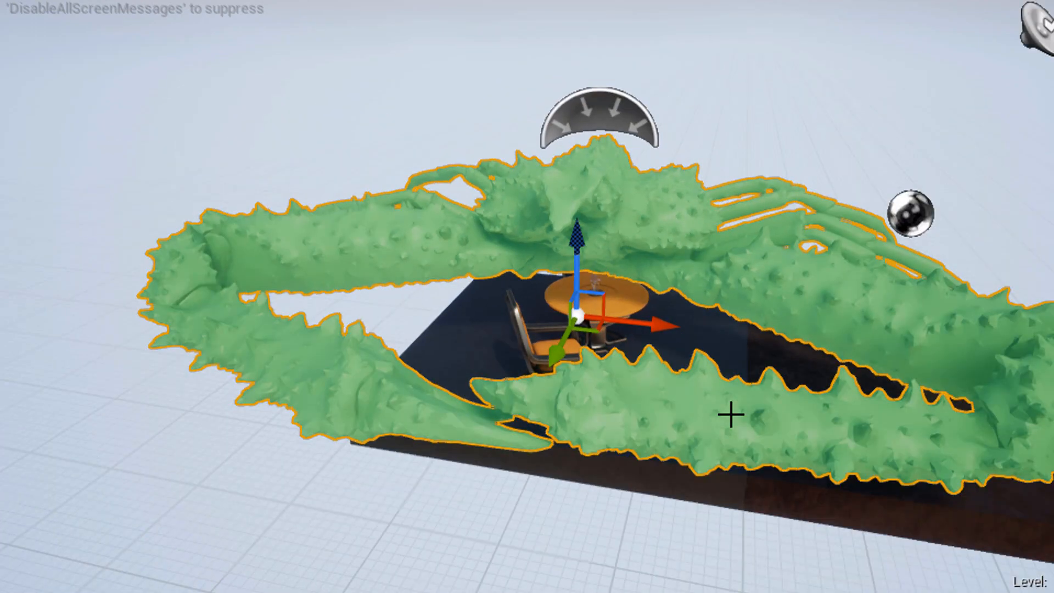
scroll(730, 416, down, 3)
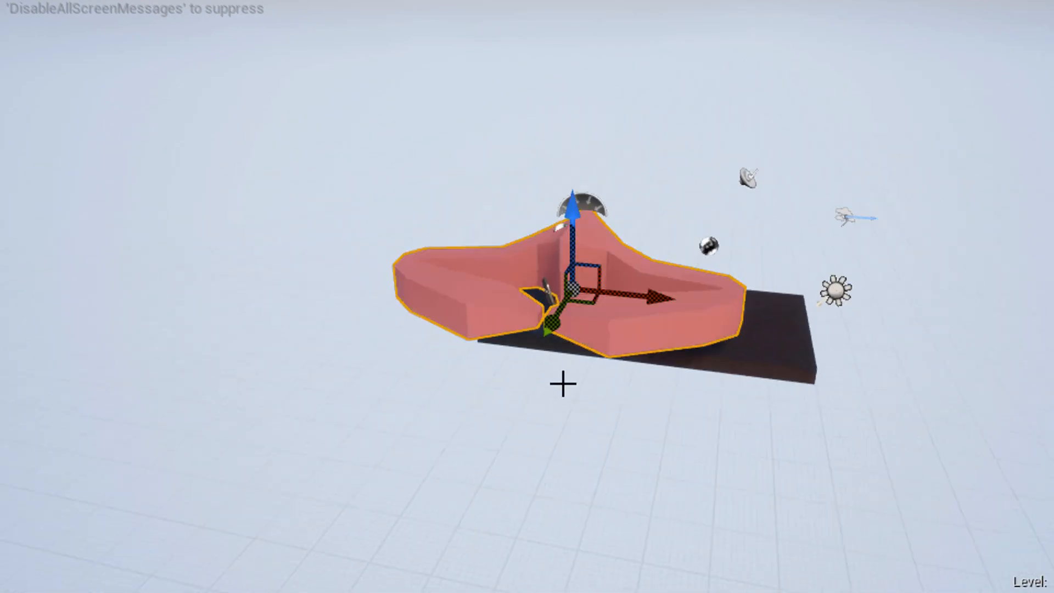
scroll(562, 383, up, 6)
scroll(563, 384, down, 8)
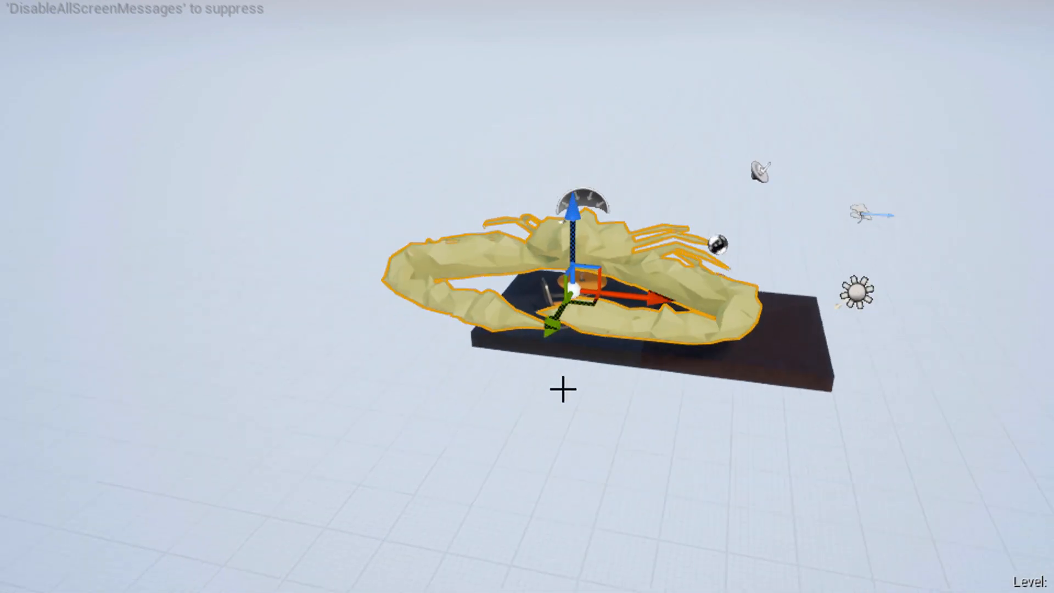
scroll(563, 396, up, 4)
scroll(563, 395, up, 5)
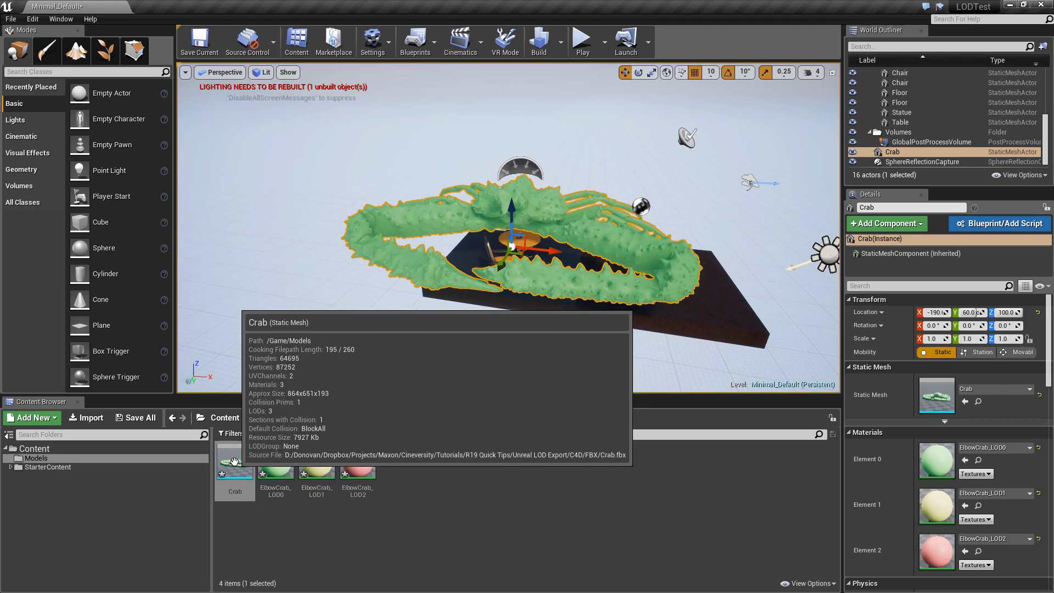
Open the Crab static mesh in its editor and turn off Auto Compute LOD Distances in the LOD settings
double_click(236, 464)
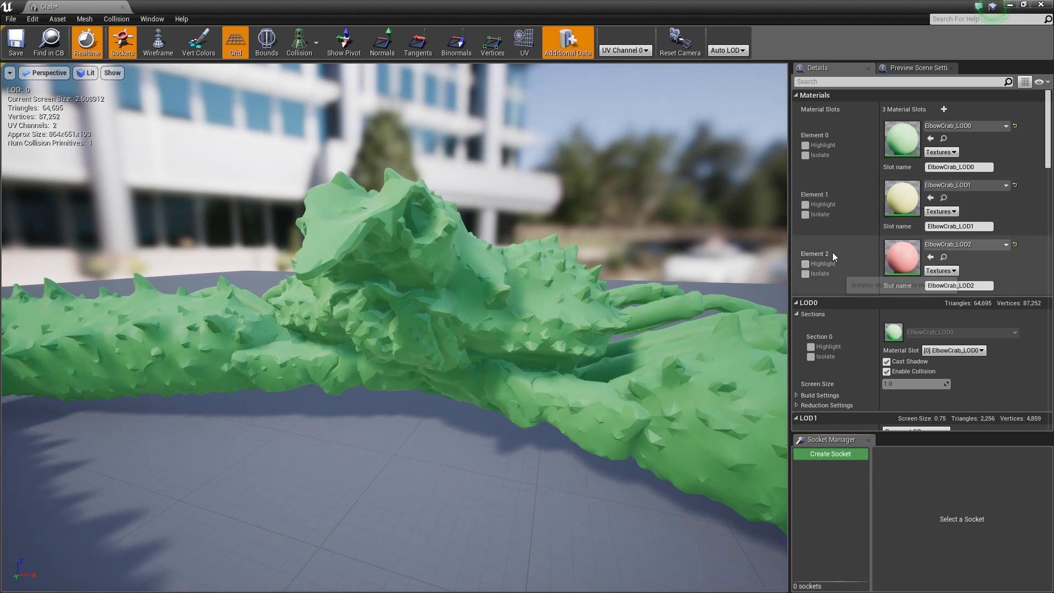
click(147, 19)
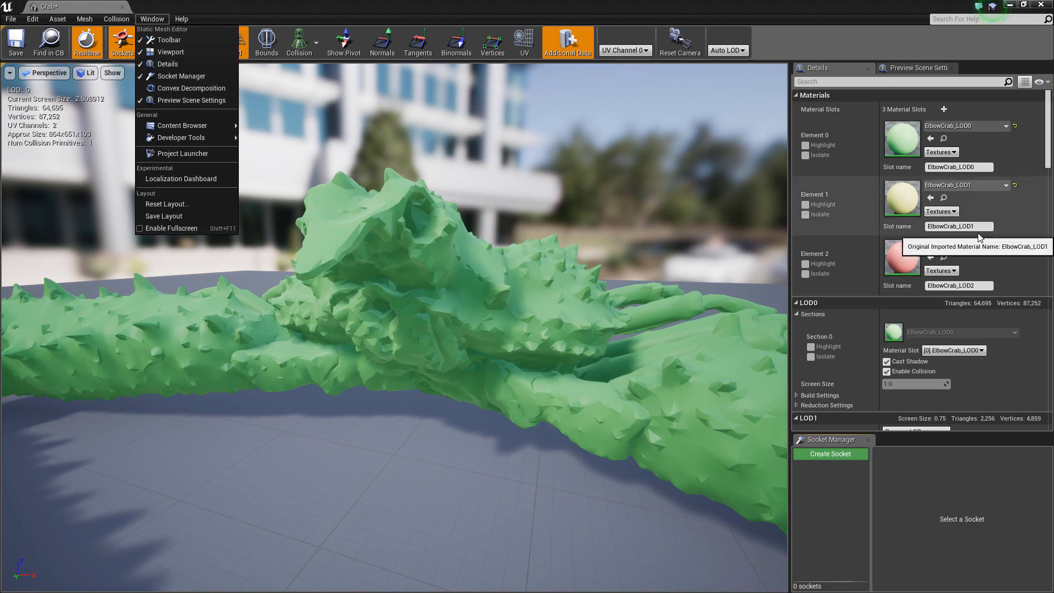
scroll(980, 234, down, 2)
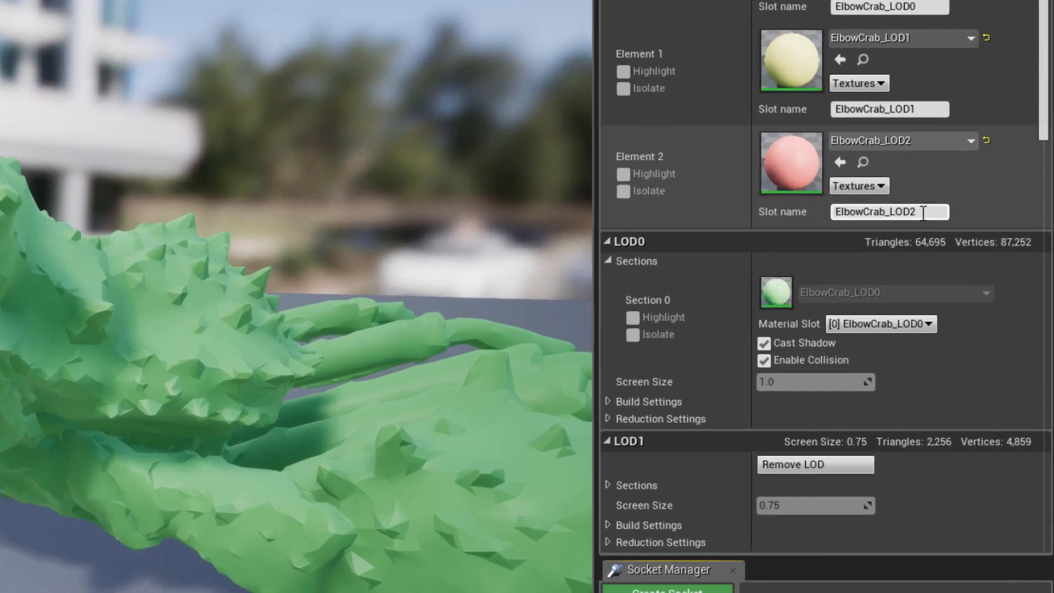
scroll(978, 233, down, 4)
scroll(792, 195, down, 3)
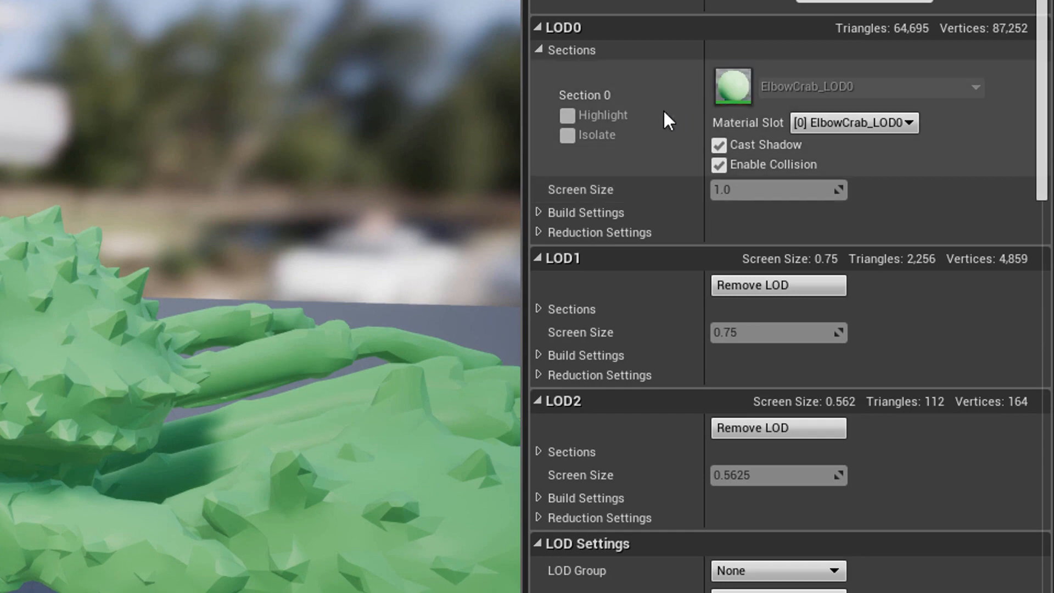
scroll(654, 132, down, 2)
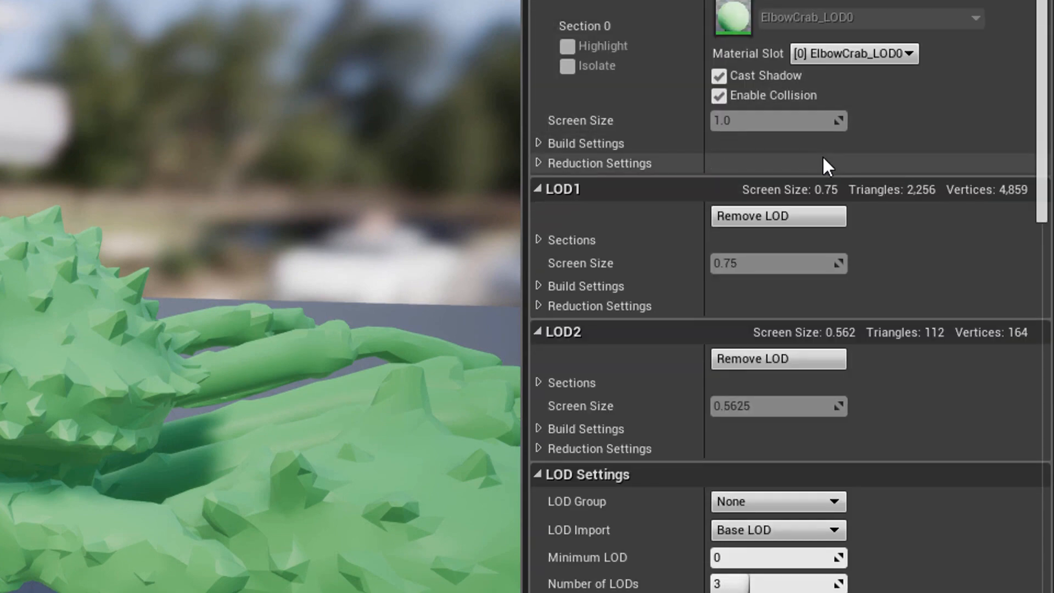
scroll(821, 157, down, 6)
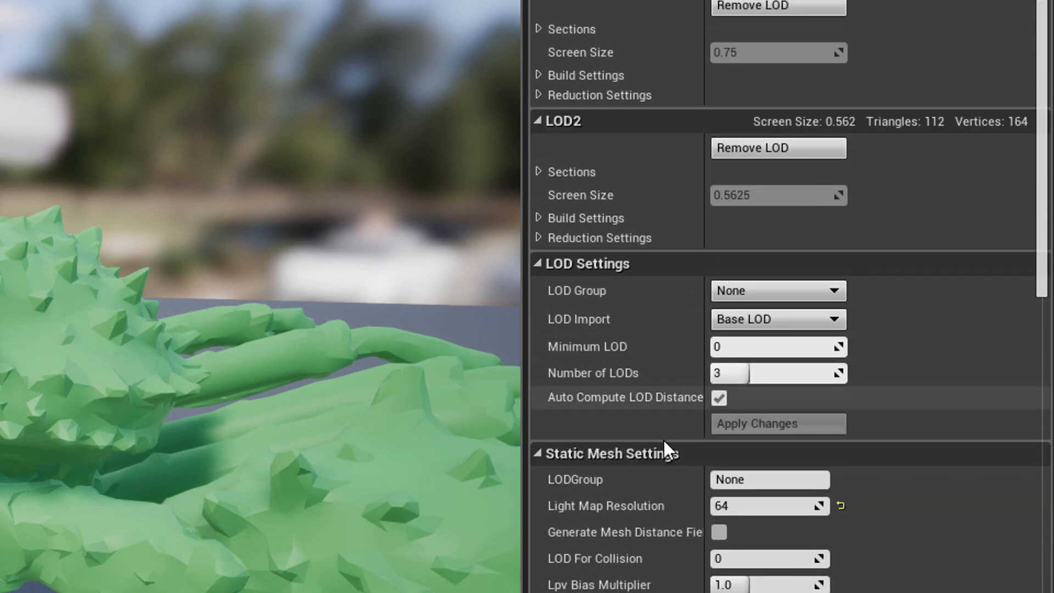
click(720, 399)
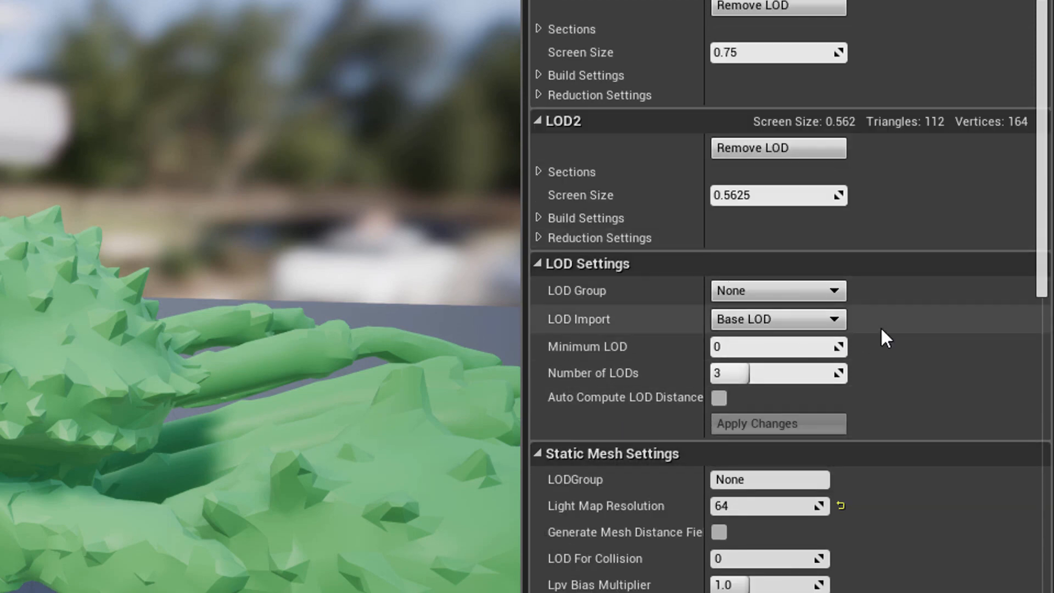
Set the Screen Size of the crab mesh's LOD2 to 0.1
scroll(887, 326, up, 3)
scroll(889, 324, up, 2)
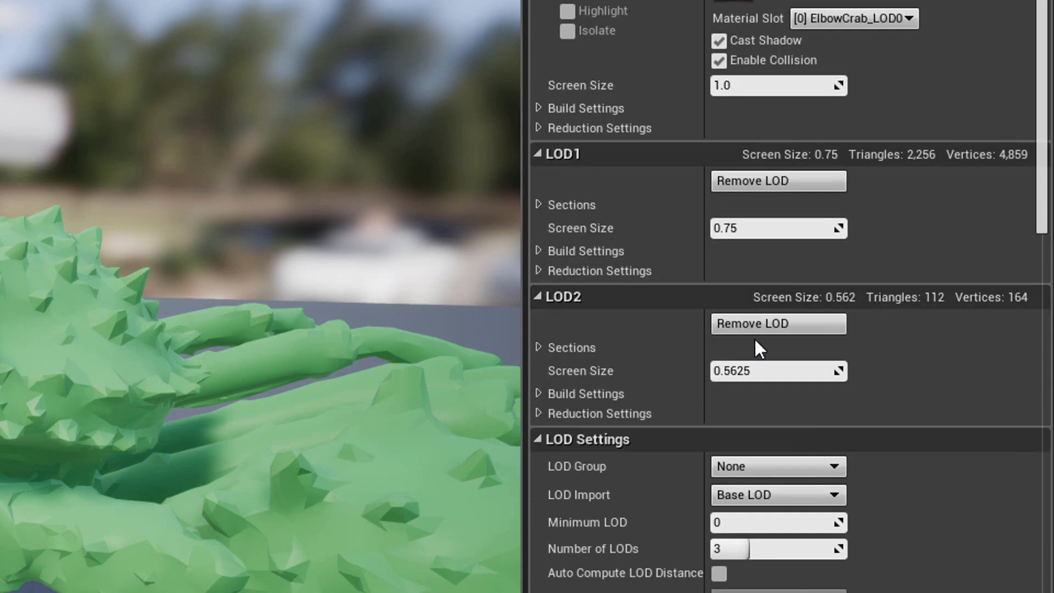
click(765, 373)
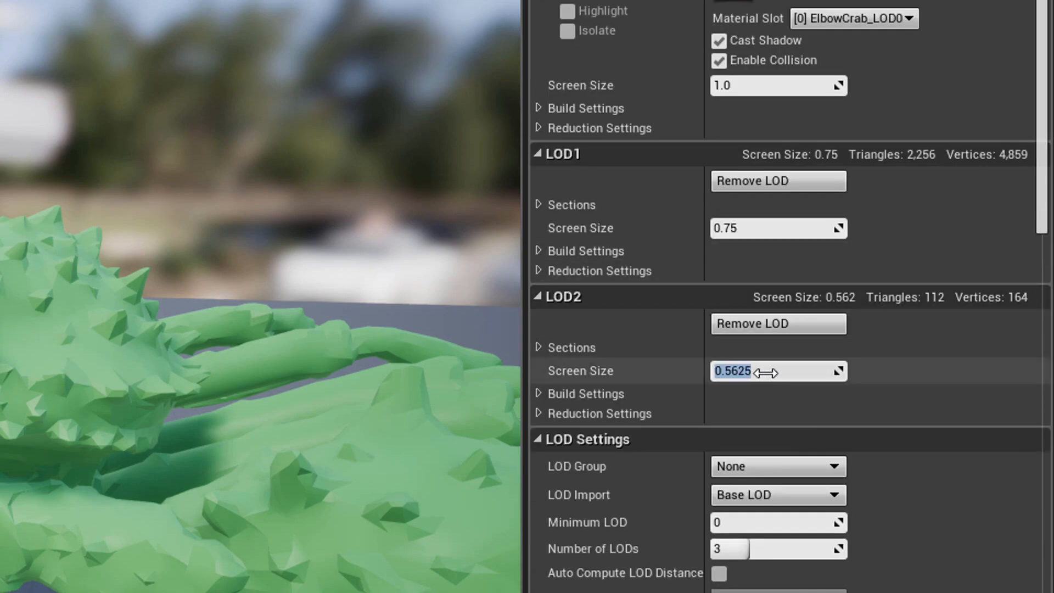
text(.1)
key(Return)
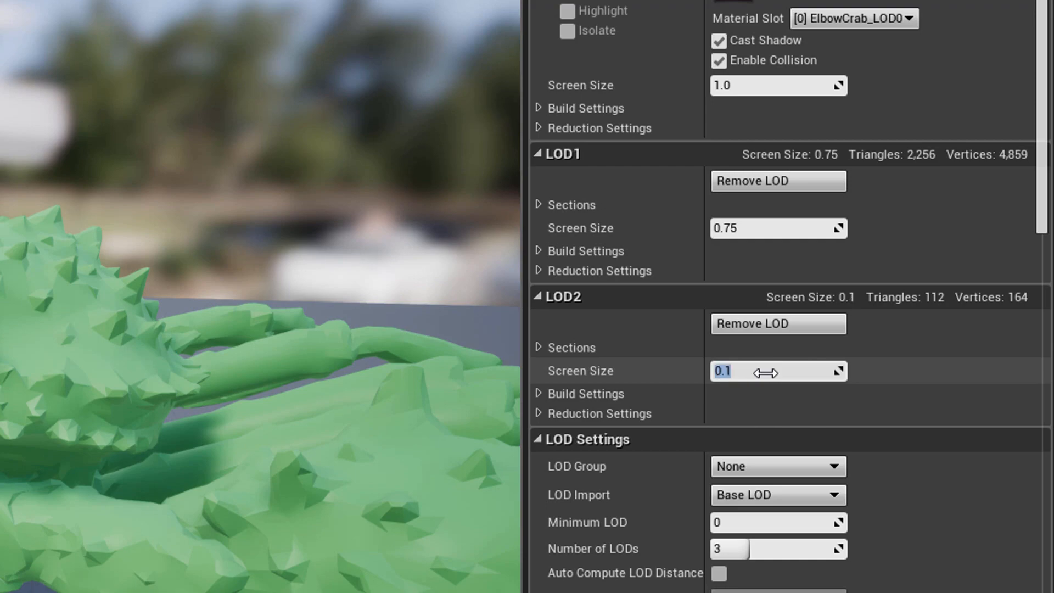
Examine in the mesh preview at what viewing distance the crab switches between LOD1 and LOD2
scroll(54, 343, down, 4)
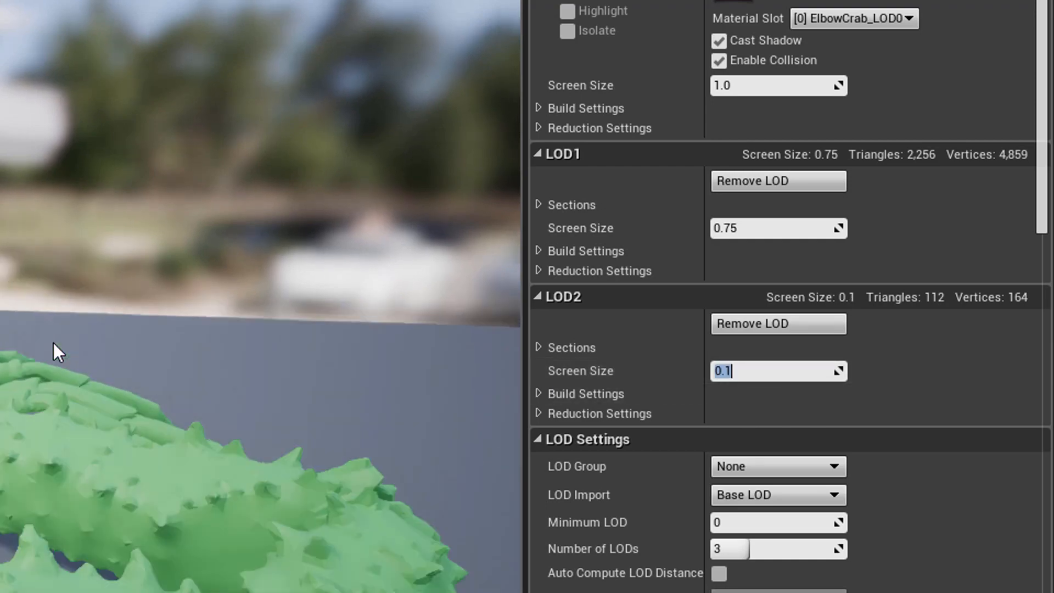
scroll(54, 343, down, 5)
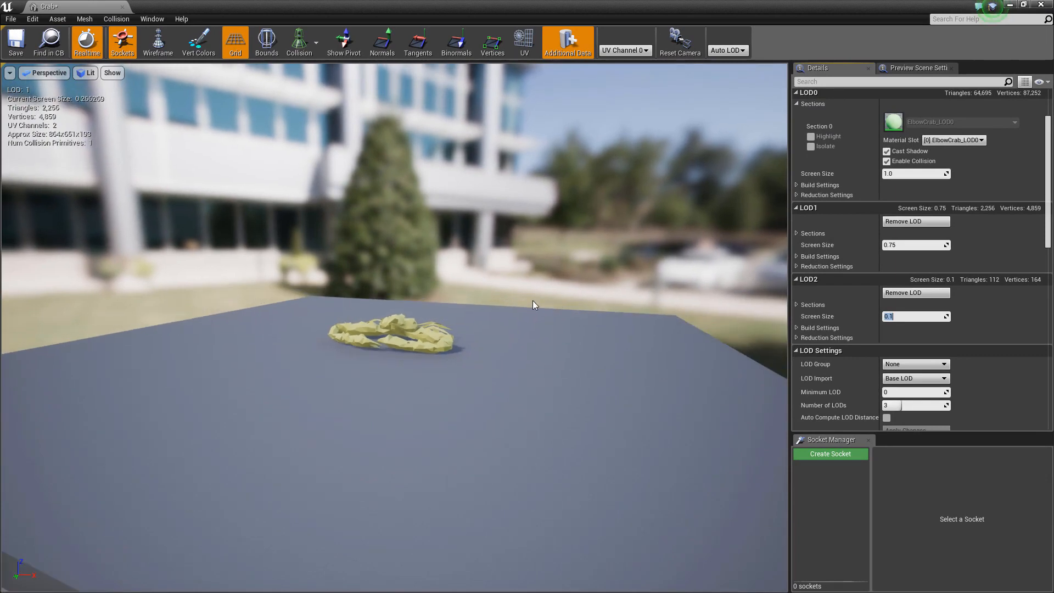
scroll(393, 331, down, 6)
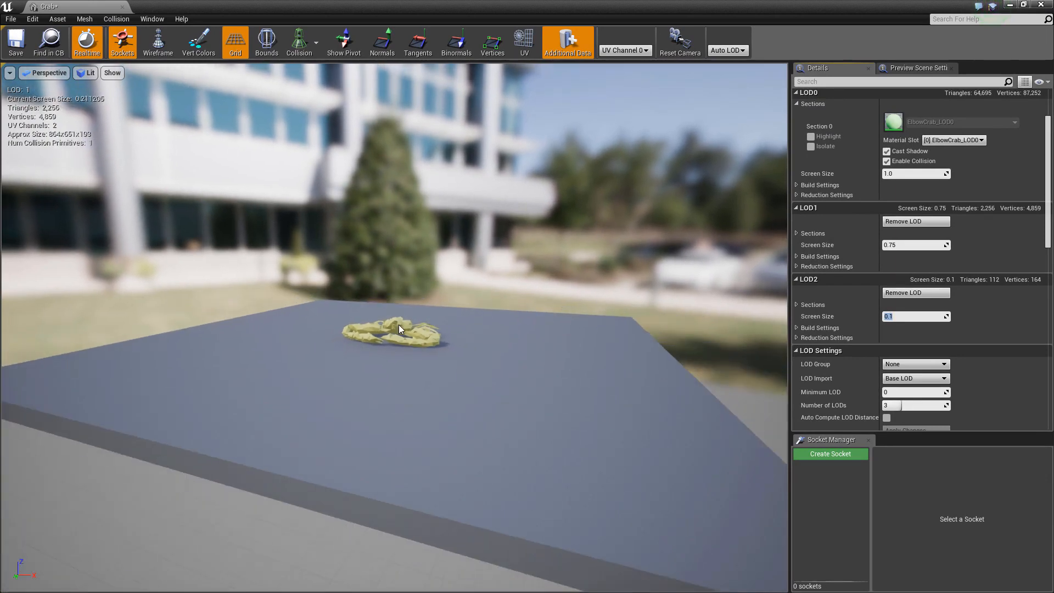
scroll(394, 355, down, 2)
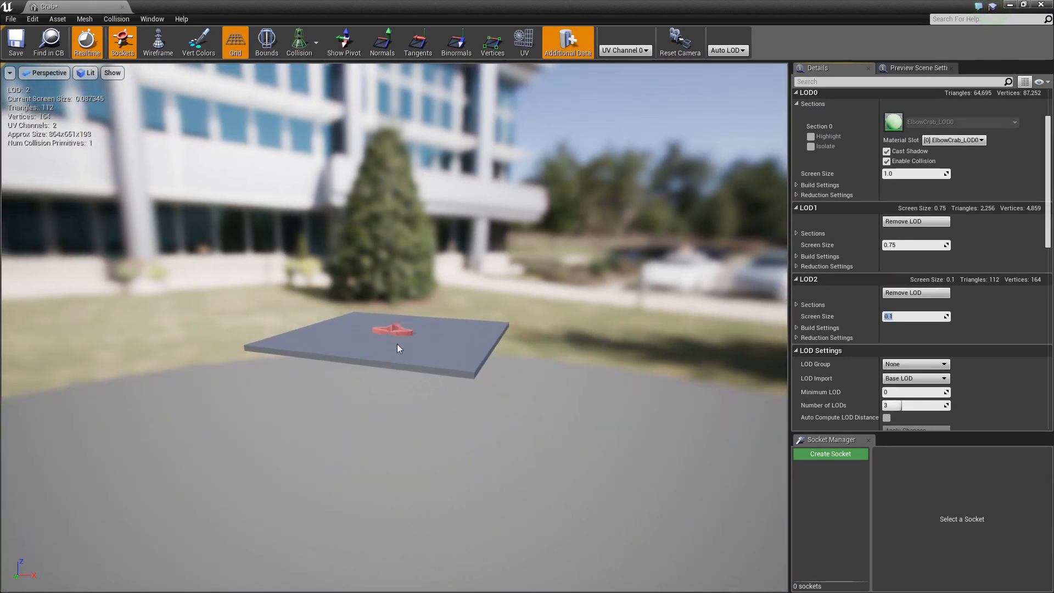
scroll(382, 326, up, 5)
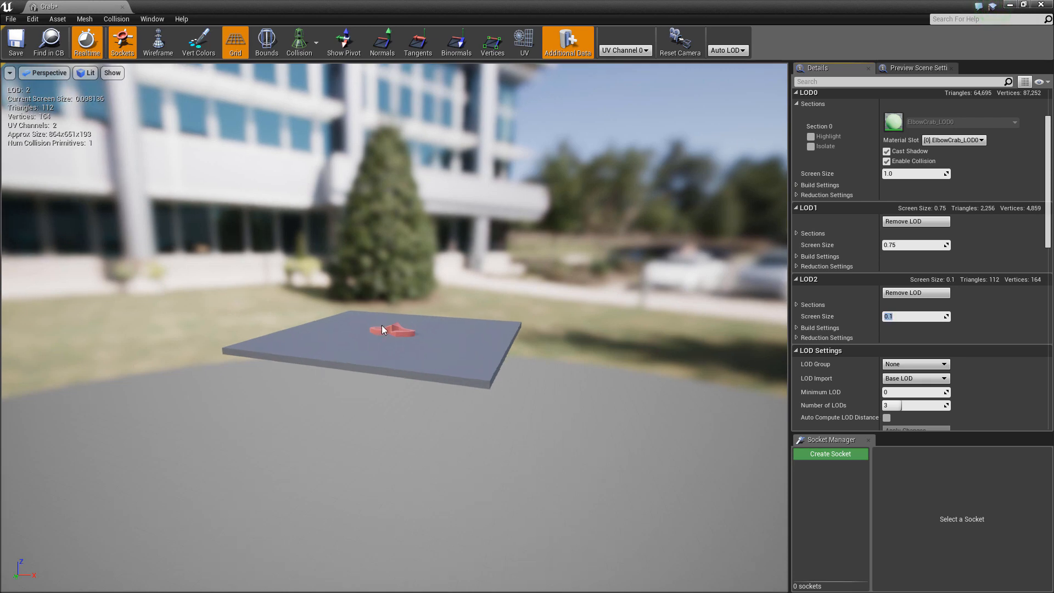
scroll(406, 317, up, 10)
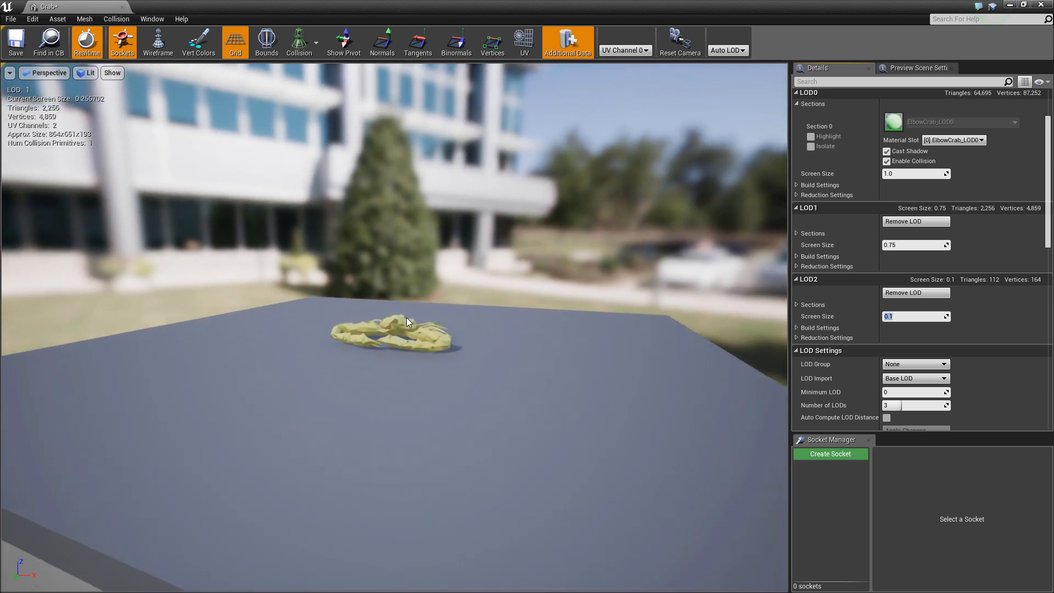